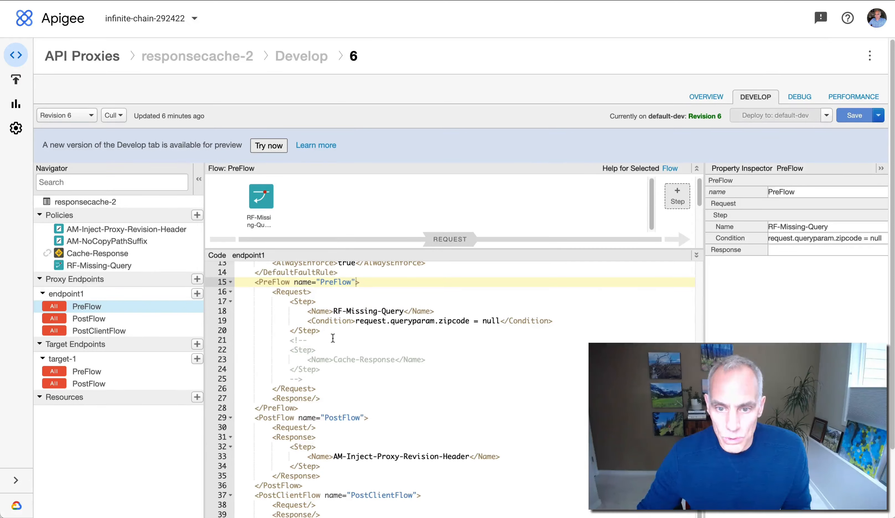
Review the request PreFlow code of target-1 and highlight latlong in the backend URL.
{"action": "scroll", "coordinate": [104, 305], "scroll_direction": "down", "scroll_amount": 3}
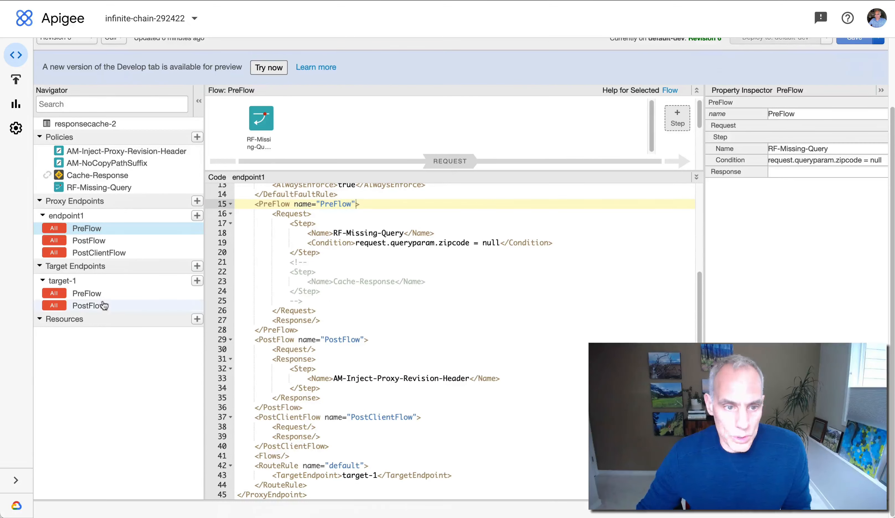
{"action": "left_click", "coordinate": [105, 293]}
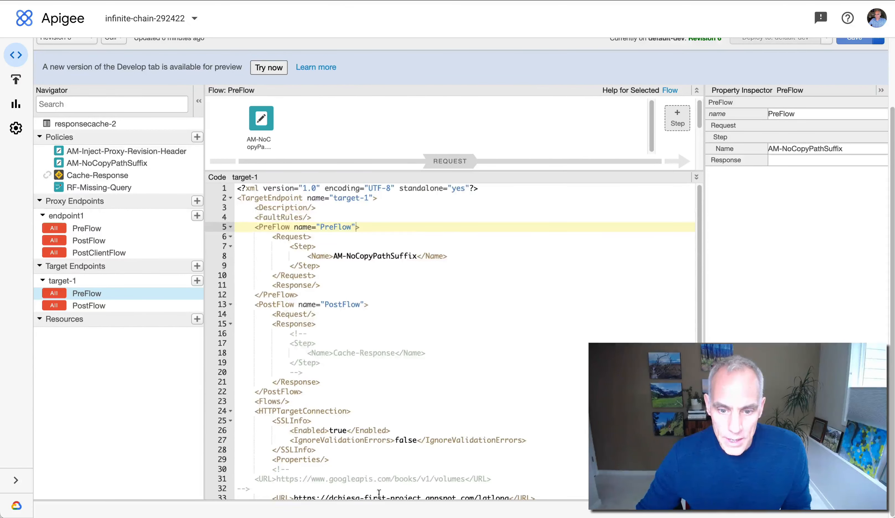
{"action": "scroll", "coordinate": [373, 479], "scroll_direction": "down", "scroll_amount": 1}
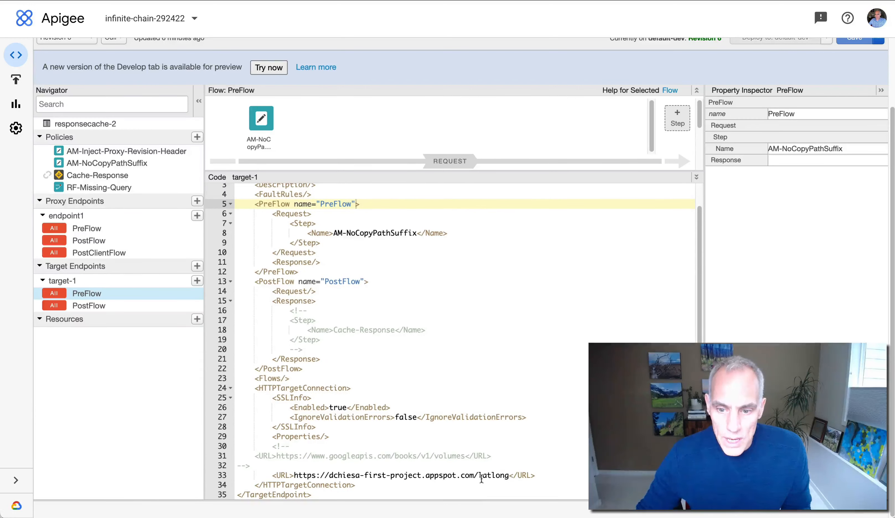
{"action": "double_click", "coordinate": [481, 476]}
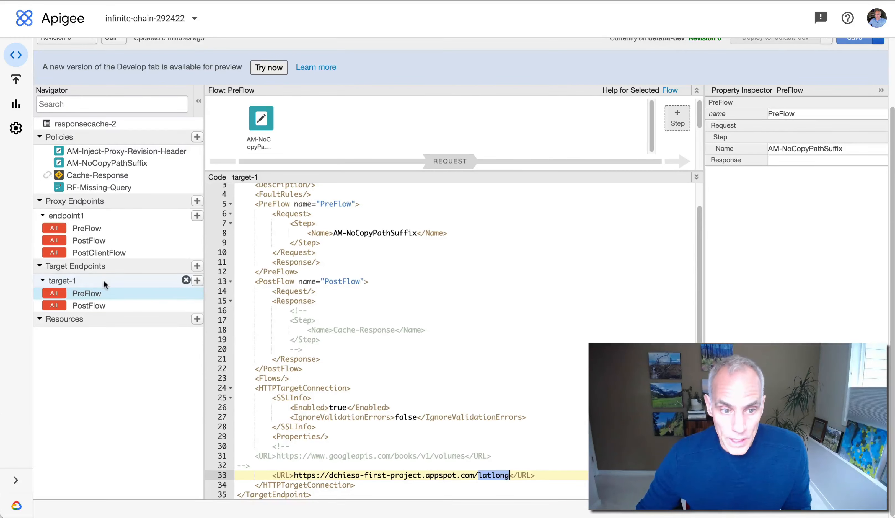
{"action": "scroll", "coordinate": [459, 291], "scroll_direction": "up", "scroll_amount": 5}
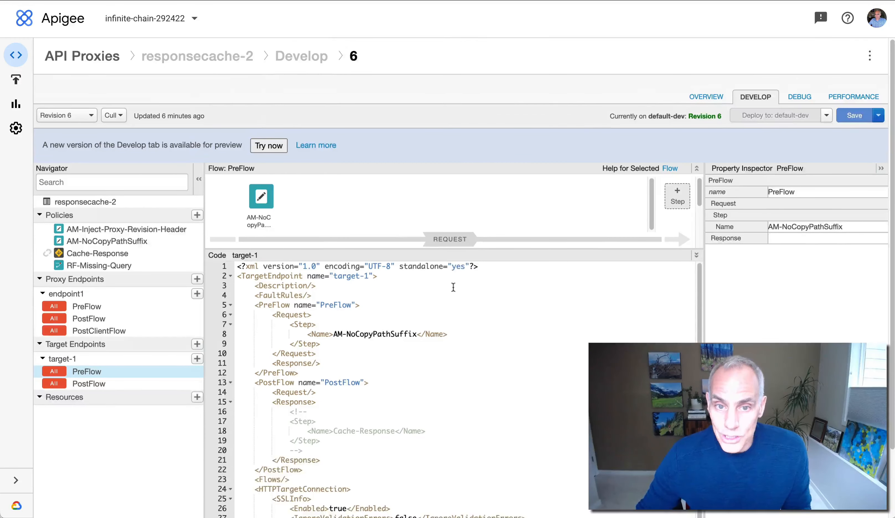
Start a debug session for default-dev revision 6 with no transaction filter, and switch to the terminal.
{"action": "left_click", "coordinate": [806, 97]}
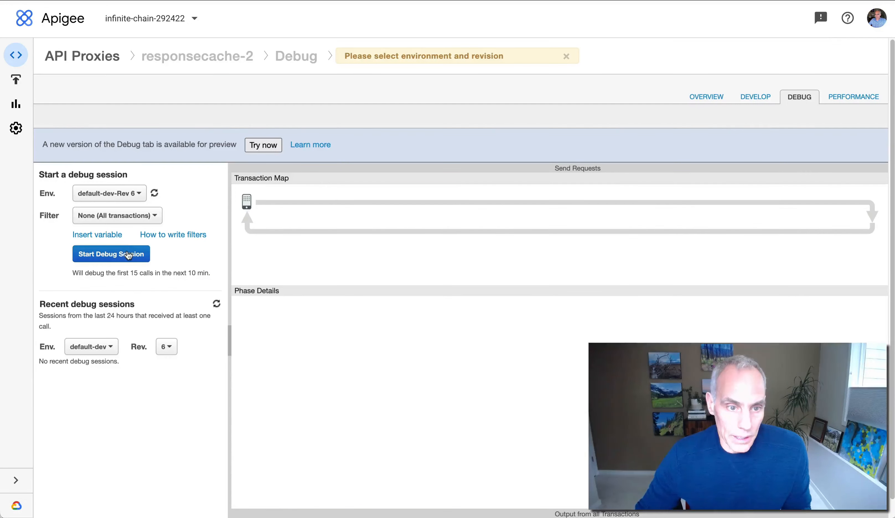
{"action": "left_click", "coordinate": [128, 255]}
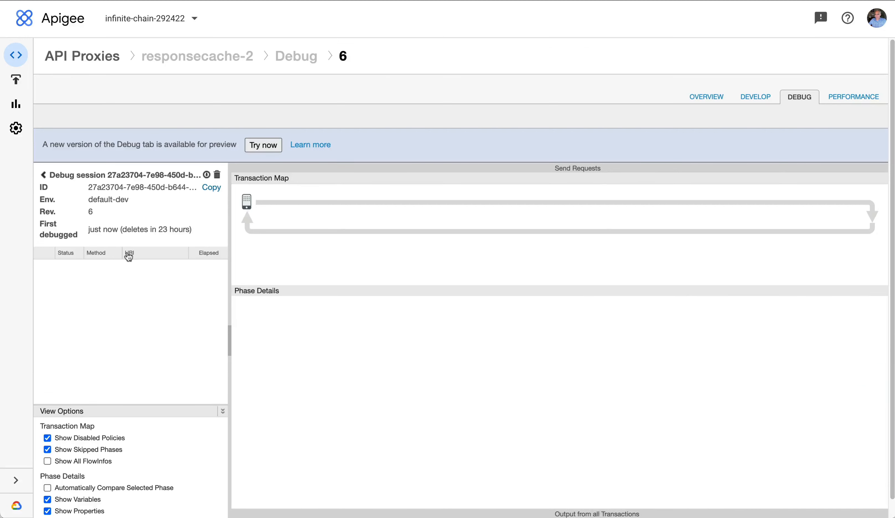
{"action": "key", "text": "super+Tab"}
{"action": "key", "text": "super+Tab"}
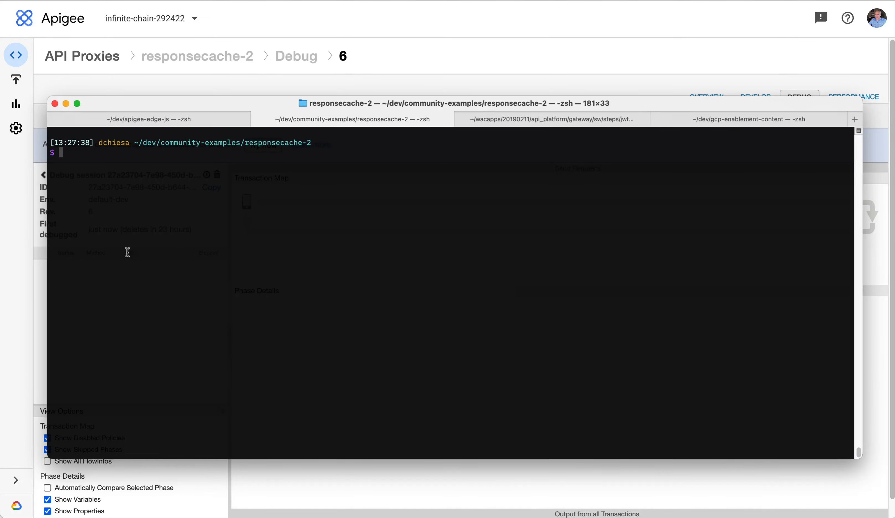
Call the proxy with `curl -i $endpoint/responsecache-2\?zipcode=01801`.
{"action": "key", "text": "Up"}
{"action": "key", "text": "Up"}
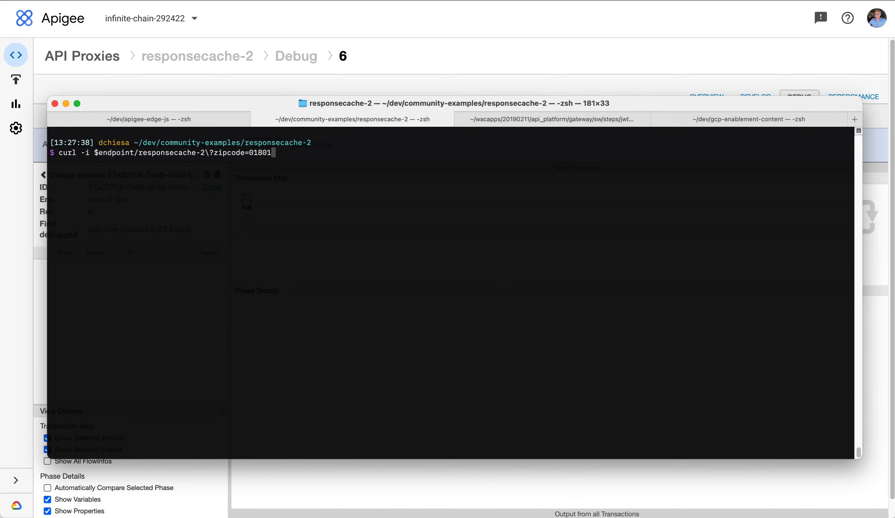
{"action": "key", "text": "Return"}
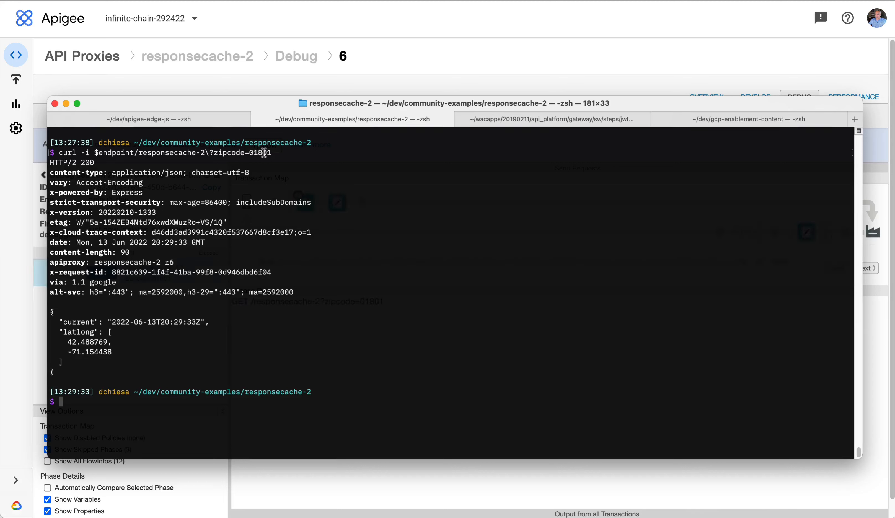
Send the same curl request with the zipcode query parameter changed to 98021.
{"action": "key", "text": "Up"}
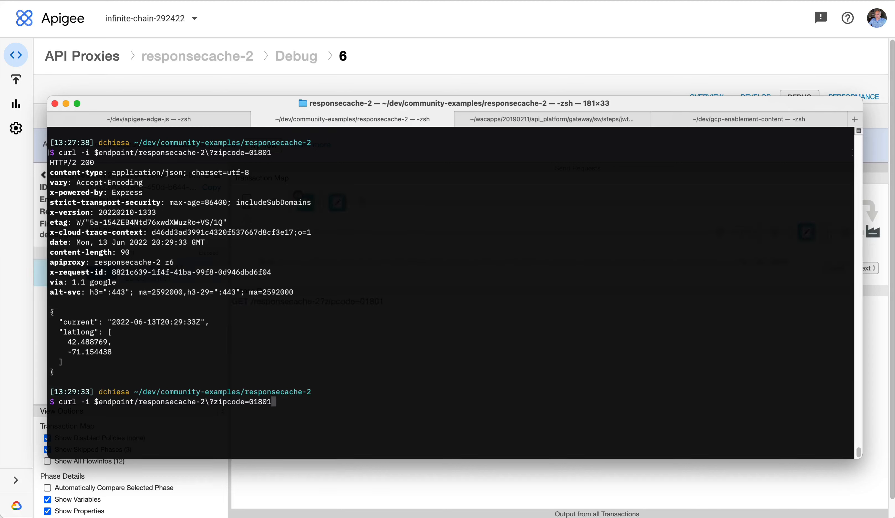
{"action": "key", "text": "BackSpace"}
{"action": "key", "text": "BackSpace"}
{"action": "key", "text": "BackSpace"}
{"action": "key", "text": "BackSpace"}
{"action": "key", "text": "BackSpace"}
{"action": "type", "text": "98021"}
{"action": "key", "text": "Return"}
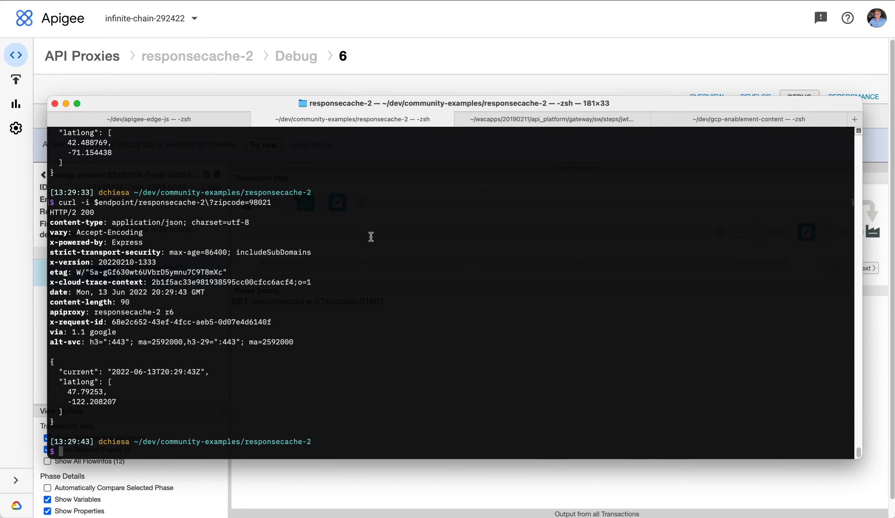
Compare the latlong values returned for the two zip codes in the terminal output.
{"action": "scroll", "coordinate": [372, 237], "scroll_direction": "up", "scroll_amount": 1}
{"action": "left_click_drag", "start_coordinate": [66, 152], "coordinate": [123, 162]}
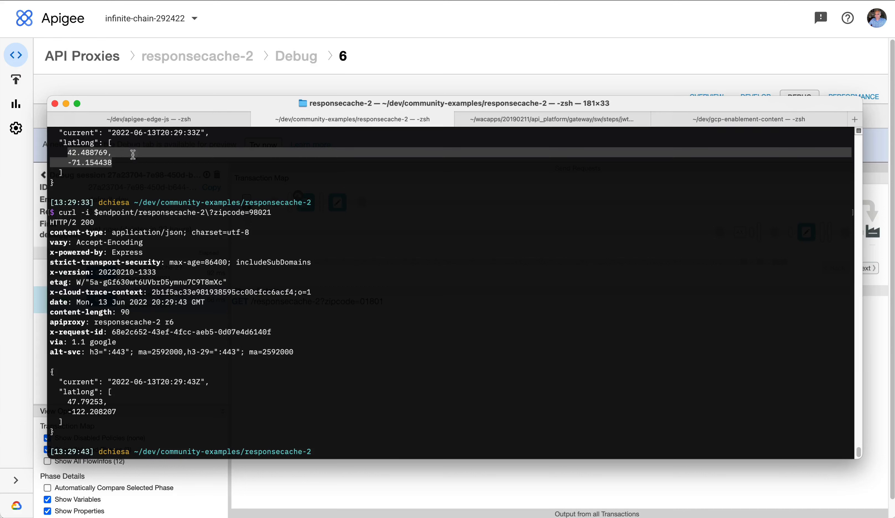
{"action": "scroll", "coordinate": [140, 157], "scroll_direction": "up", "scroll_amount": 5}
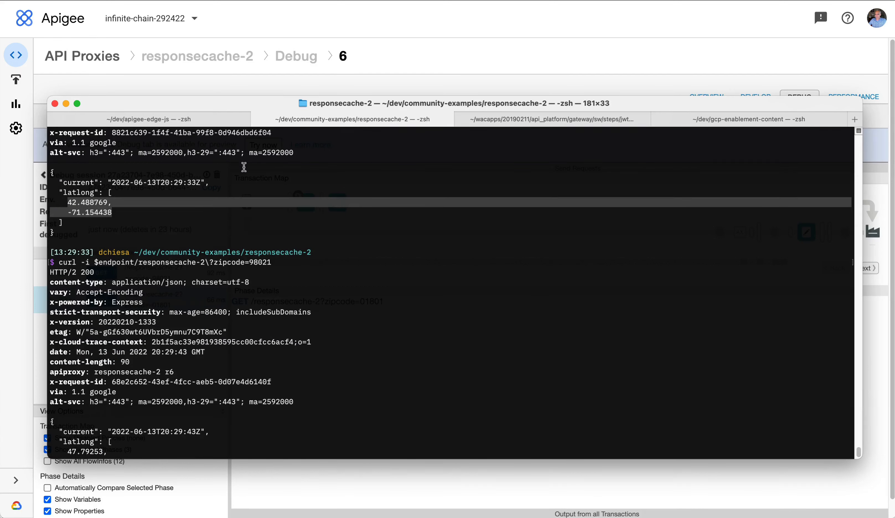
{"action": "scroll", "coordinate": [244, 168], "scroll_direction": "up", "scroll_amount": 2}
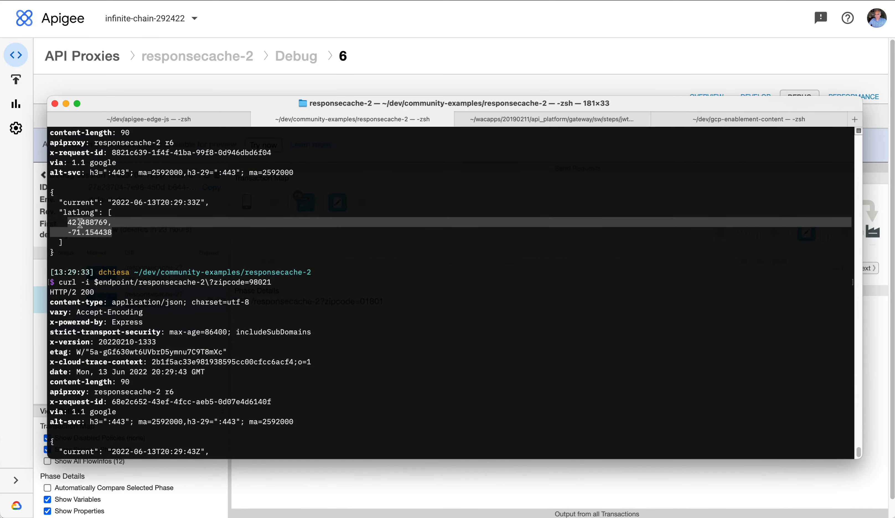
{"action": "scroll", "coordinate": [115, 364], "scroll_direction": "down", "scroll_amount": 8}
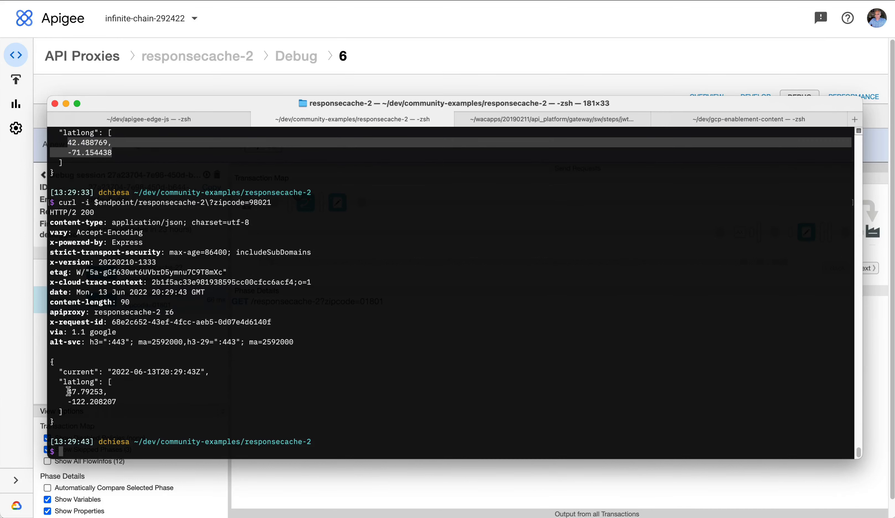
{"action": "left_click_drag", "start_coordinate": [69, 391], "coordinate": [136, 398]}
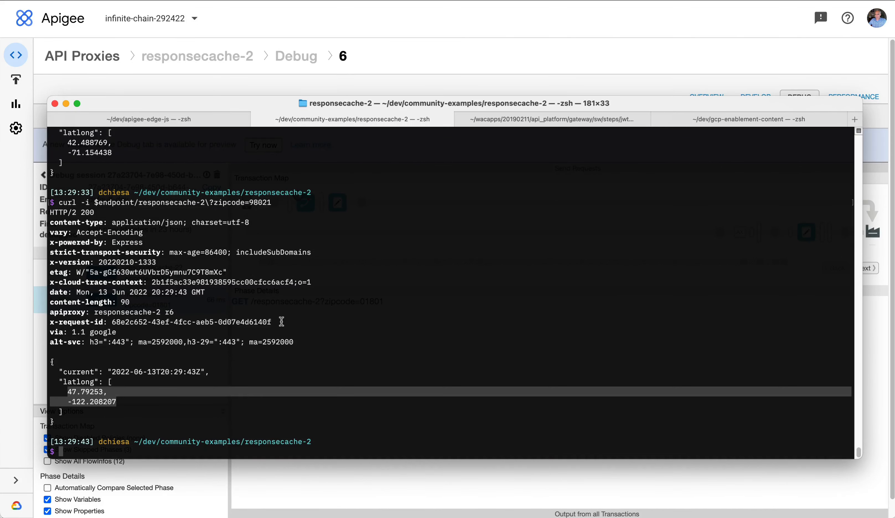
Return to the Apigee debug session and step through the first transaction's phases from the client request to the proxy response flow.
{"action": "left_click", "coordinate": [250, 79]}
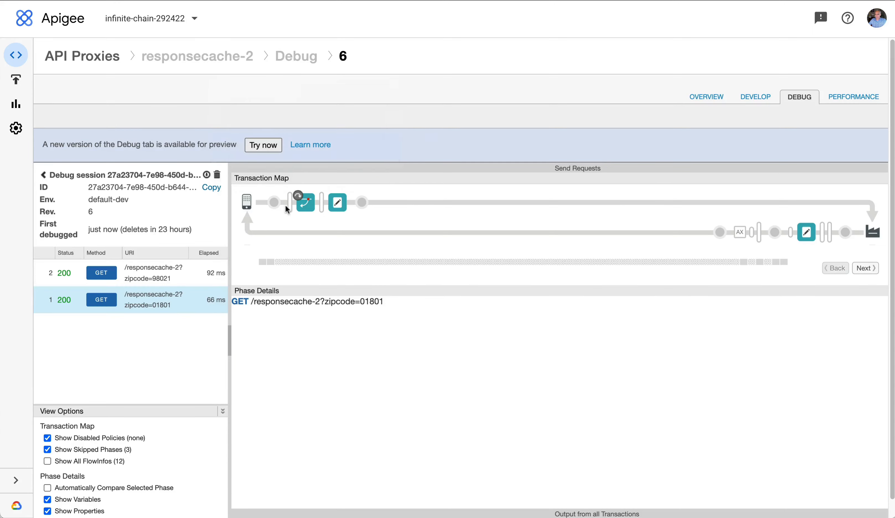
{"action": "left_click", "coordinate": [274, 204]}
{"action": "mouse_move", "coordinate": [307, 205]}
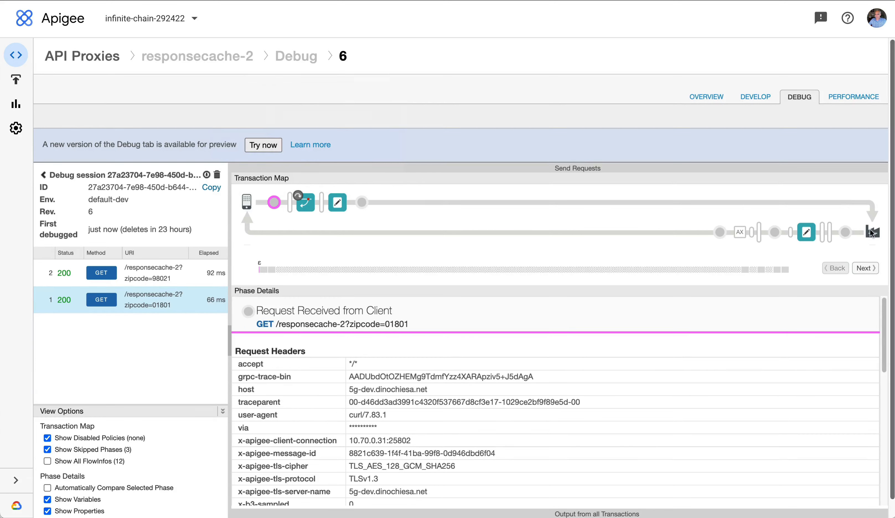
{"action": "left_click", "coordinate": [863, 268]}
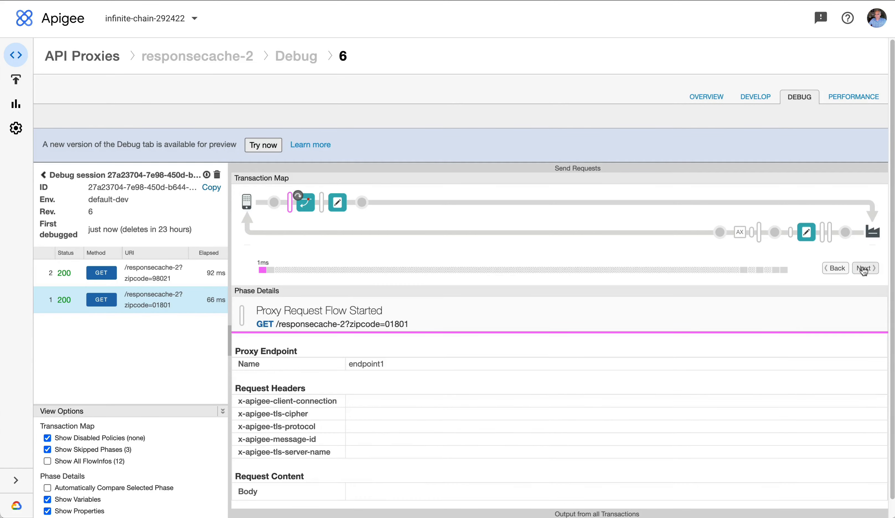
{"action": "left_click", "coordinate": [864, 269]}
{"action": "left_click", "coordinate": [864, 269]}
{"action": "left_click", "coordinate": [864, 269]}
{"action": "left_click", "coordinate": [864, 268]}
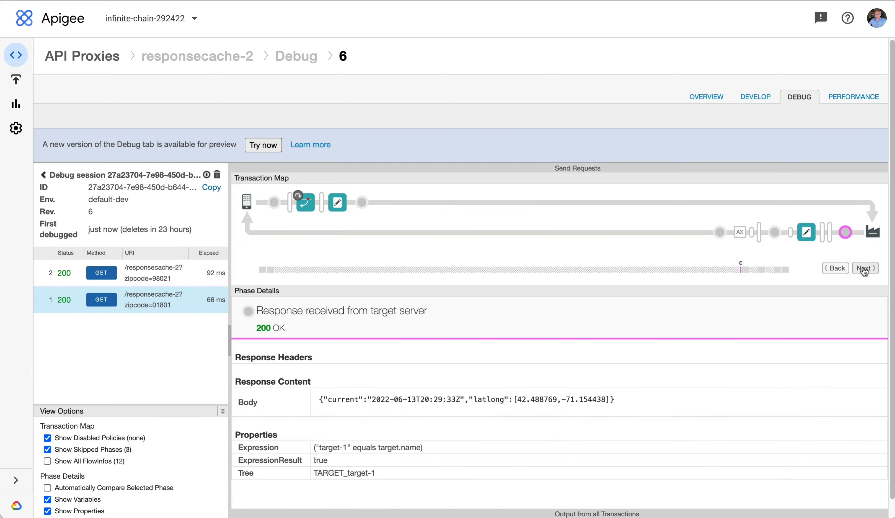
{"action": "left_click", "coordinate": [864, 270]}
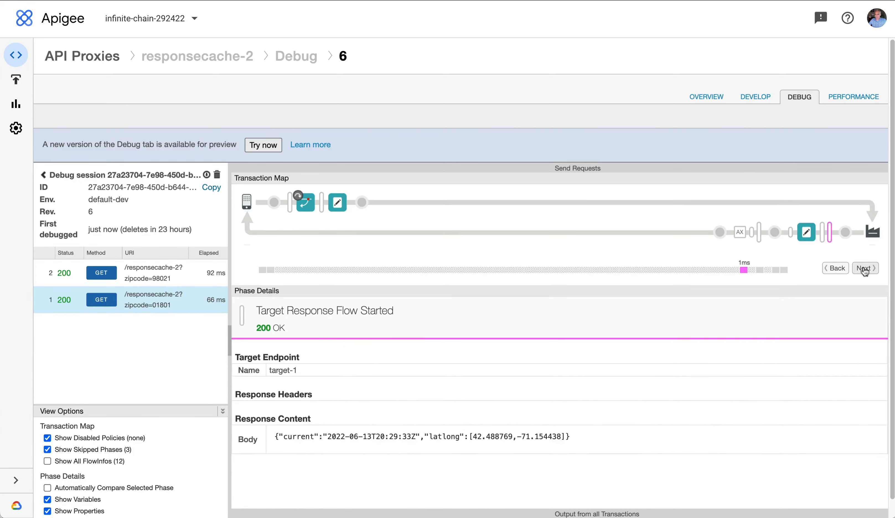
{"action": "left_click", "coordinate": [864, 269]}
Switch to the terminal and repeat the curl request for zipcode 98021.
{"action": "key", "text": "super+Tab"}
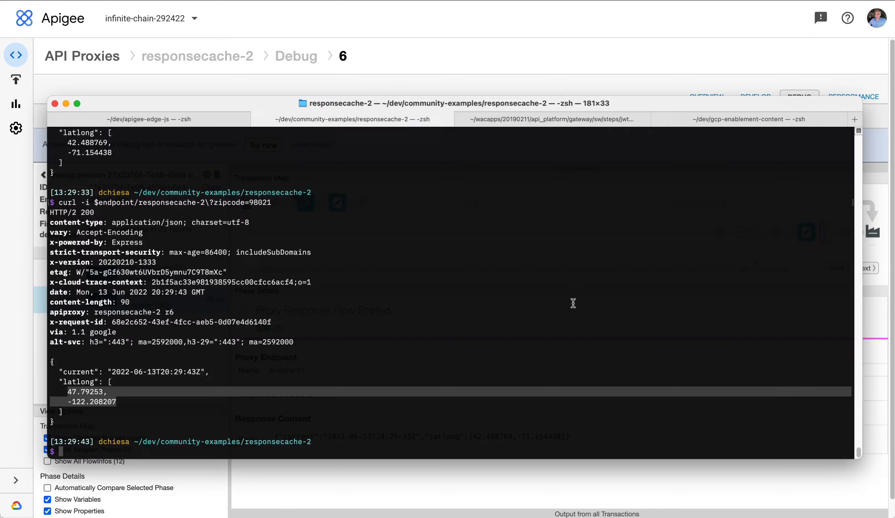
{"action": "key", "text": "Up"}
{"action": "key", "text": "Return"}
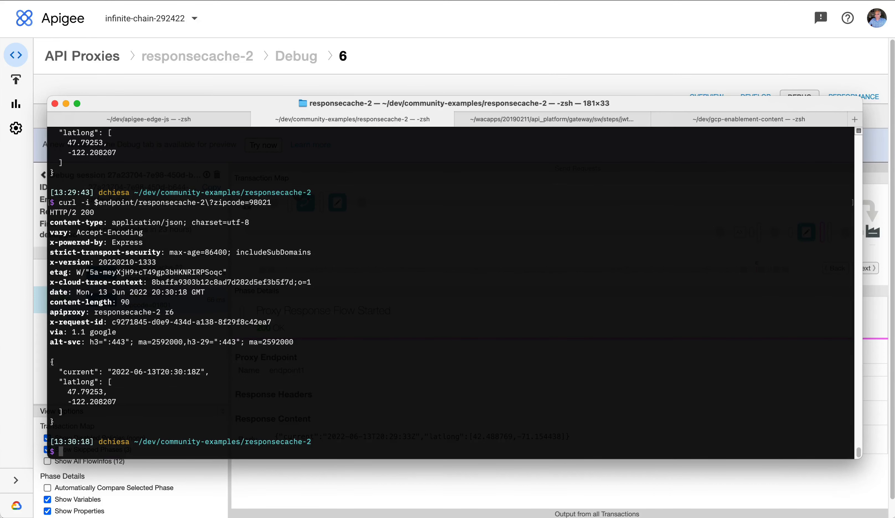
Rerun the curl request with zipcode set back to 01801.
{"action": "key", "text": "Up"}
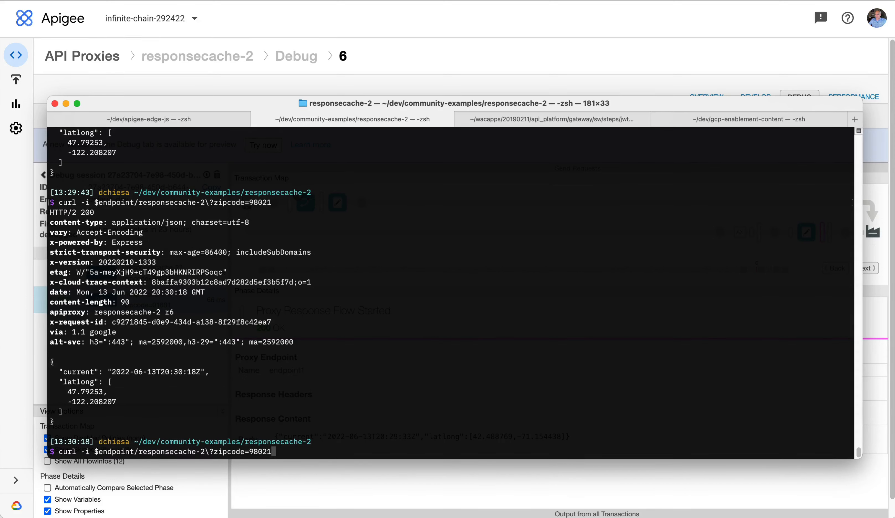
{"action": "key", "text": "BackSpace"}
{"action": "key", "text": "BackSpace"}
{"action": "key", "text": "BackSpace"}
{"action": "key", "text": "BackSpace"}
{"action": "key", "text": "BackSpace"}
{"action": "type", "text": "01801"}
{"action": "key", "text": "Return"}
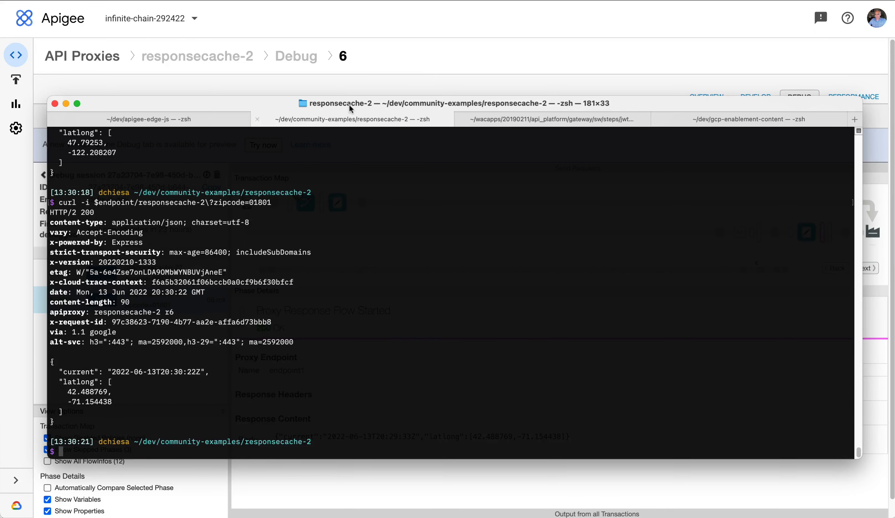
Return to the Apigee debug session and inspect the third transaction, the repeated request for zipcode 98021.
{"action": "left_click", "coordinate": [429, 66]}
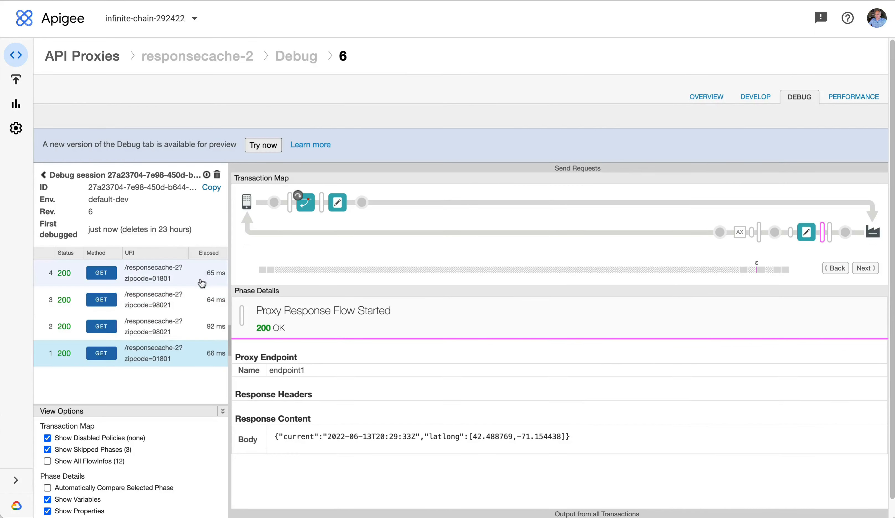
{"action": "left_click", "coordinate": [201, 302]}
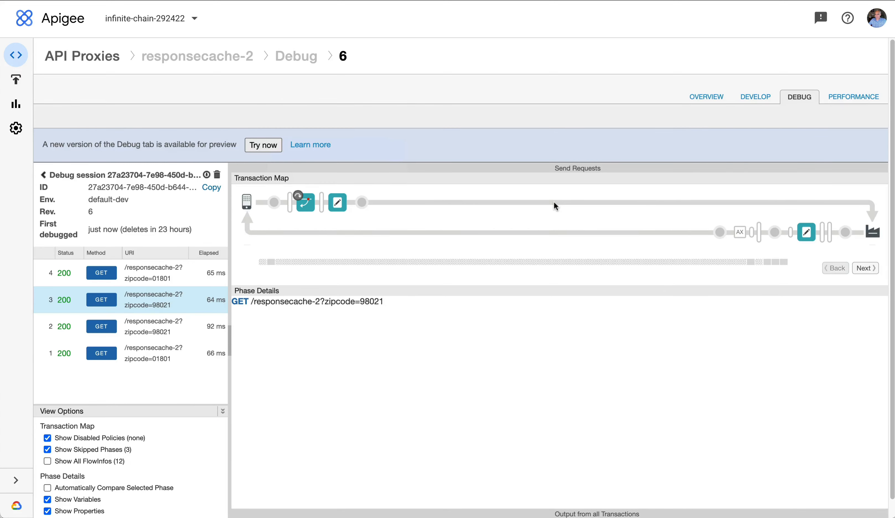
Open the proxy for editing and delete the opening comment marker `<!--` above the Cache-Response step in endpoint1's PreFlow.
{"action": "left_click", "coordinate": [756, 97]}
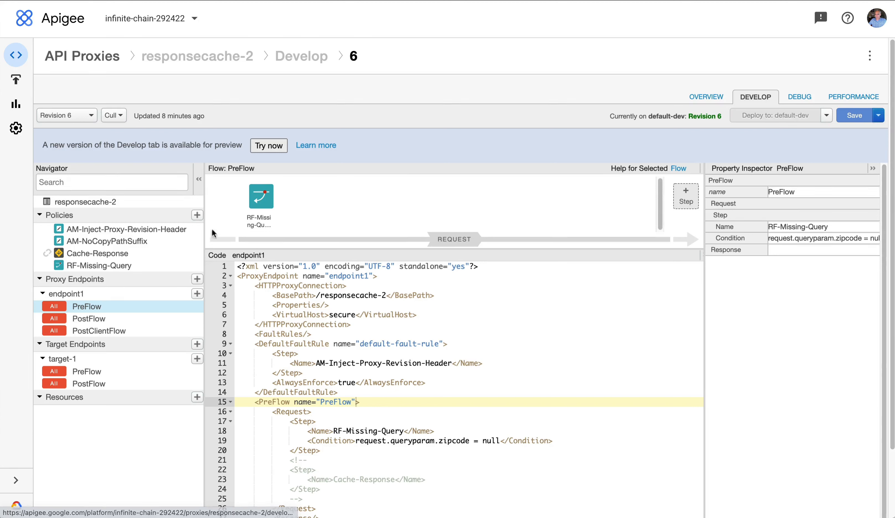
{"action": "left_click", "coordinate": [355, 467]}
{"action": "left_click", "coordinate": [355, 460]}
{"action": "key", "text": "shift+Home"}
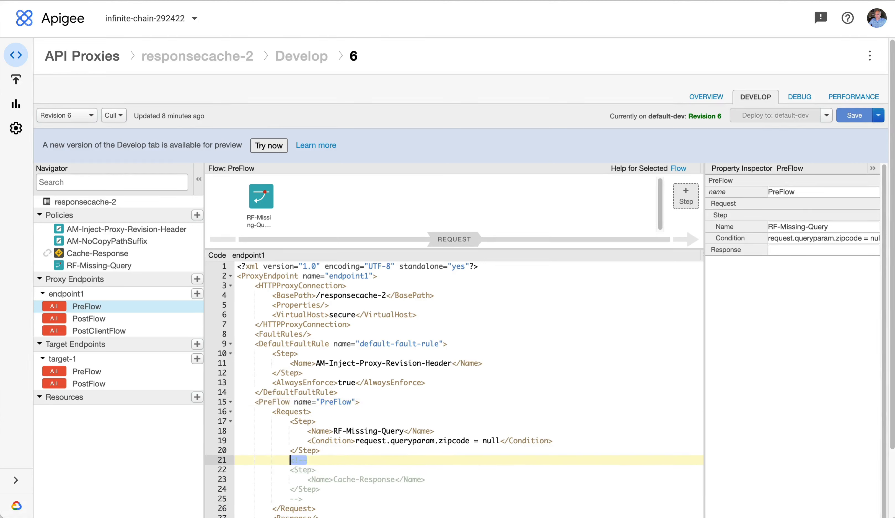
{"action": "key", "text": "BackSpace"}
Delete the closing comment marker `-->` below the Cache-Response step and realign the `</Request>` tag.
{"action": "key", "text": "Down"}
{"action": "key", "text": "Down"}
{"action": "key", "text": "Down"}
{"action": "key", "text": "Down"}
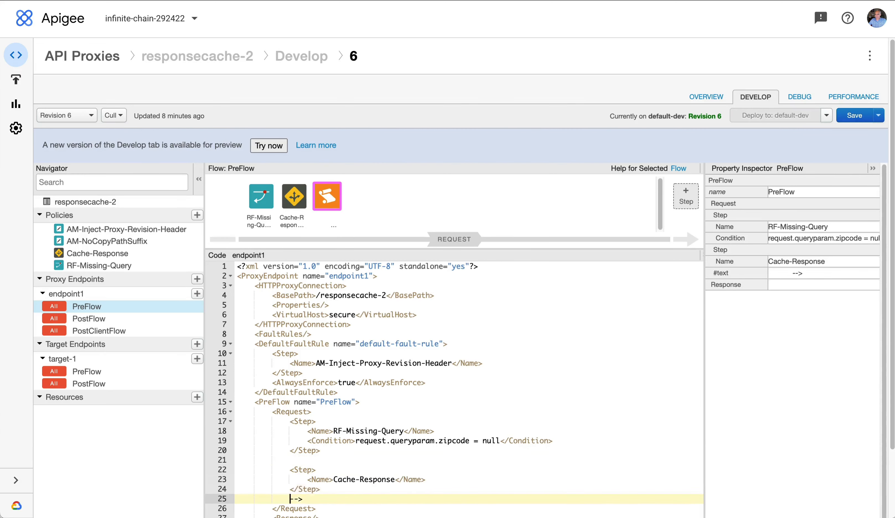
{"action": "key", "text": "shift+End"}
{"action": "key", "text": "BackSpace"}
{"action": "key", "text": "Delete"}
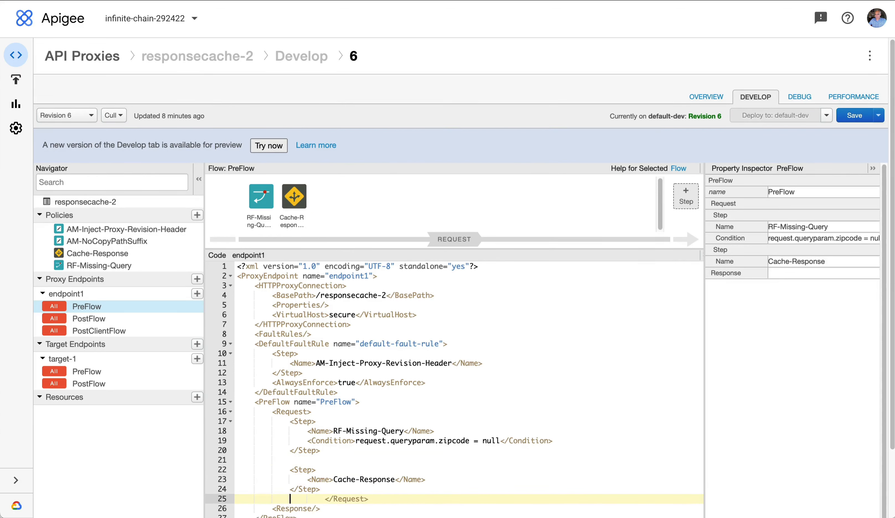
{"action": "key", "text": "BackSpace"}
{"action": "key", "text": "BackSpace"}
{"action": "key", "text": "BackSpace"}
Examine where the Cache-Response step sits within the PreFlow of the proxy endpoint.
{"action": "left_click", "coordinate": [334, 479]}
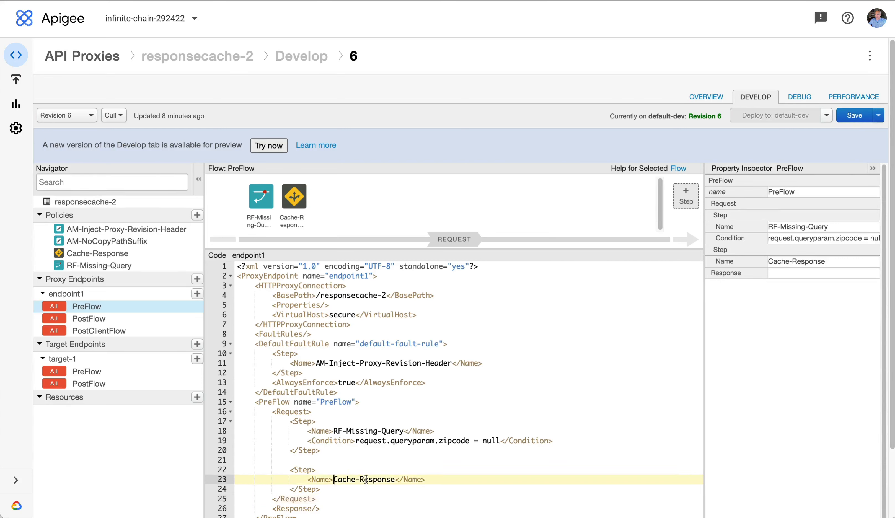
{"action": "left_click", "coordinate": [395, 479], "text": "shift"}
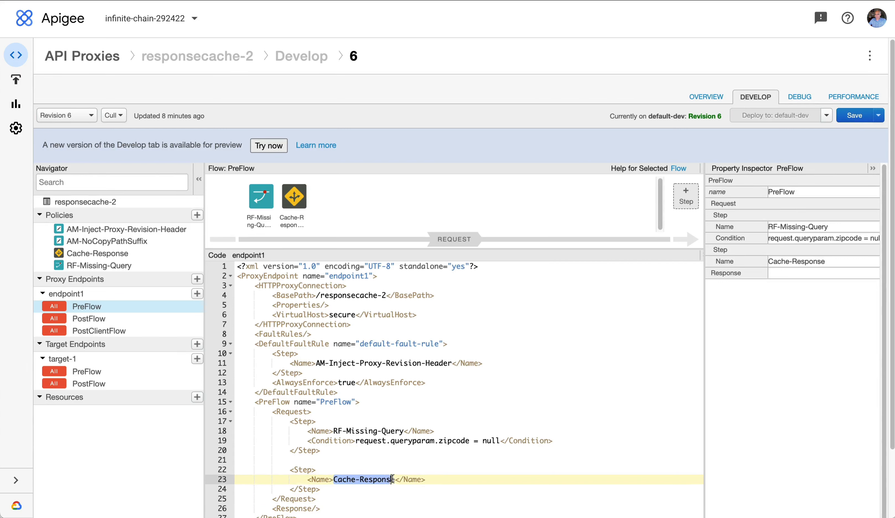
{"action": "double_click", "coordinate": [264, 403]}
{"action": "left_click", "coordinate": [259, 276]}
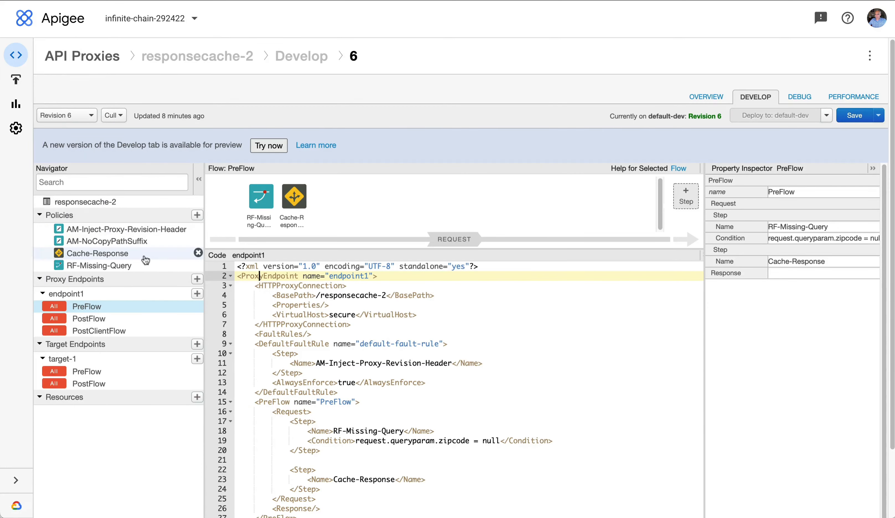
Delete the opening comment marker `<!--` above the Cache-Response step in the PostFlow response of target-1.
{"action": "left_click", "coordinate": [142, 384]}
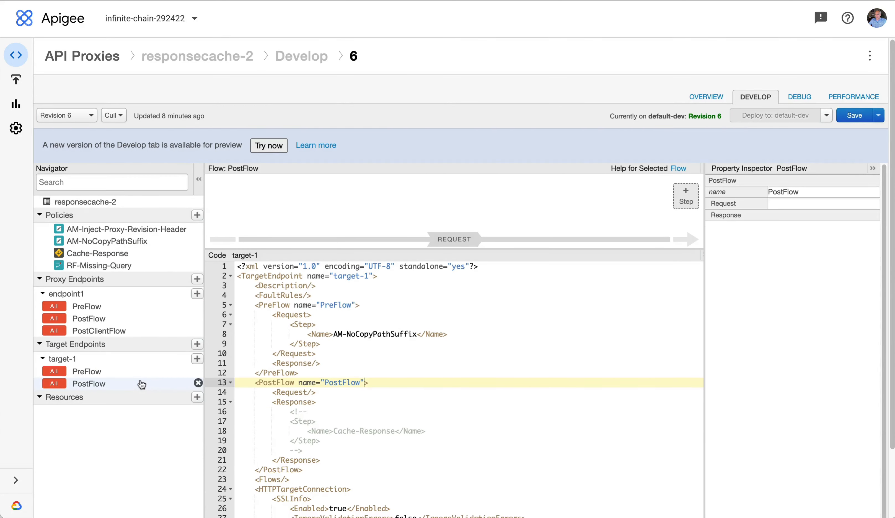
{"action": "left_click", "coordinate": [324, 412]}
{"action": "key", "text": "shift+Left"}
{"action": "key", "text": "shift+Left"}
{"action": "key", "text": "shift+Left"}
{"action": "key", "text": "shift+Left"}
{"action": "key", "text": "shift+Left"}
{"action": "key", "text": "shift+Left"}
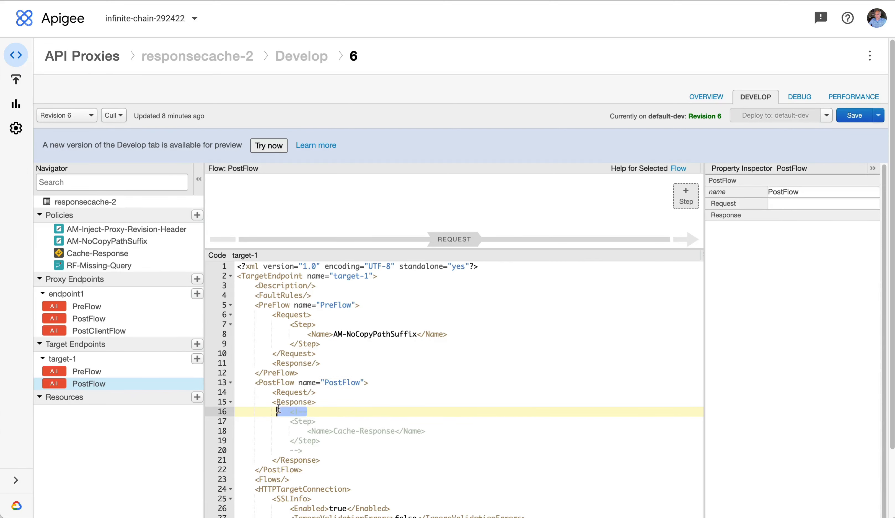
{"action": "key", "text": "BackSpace"}
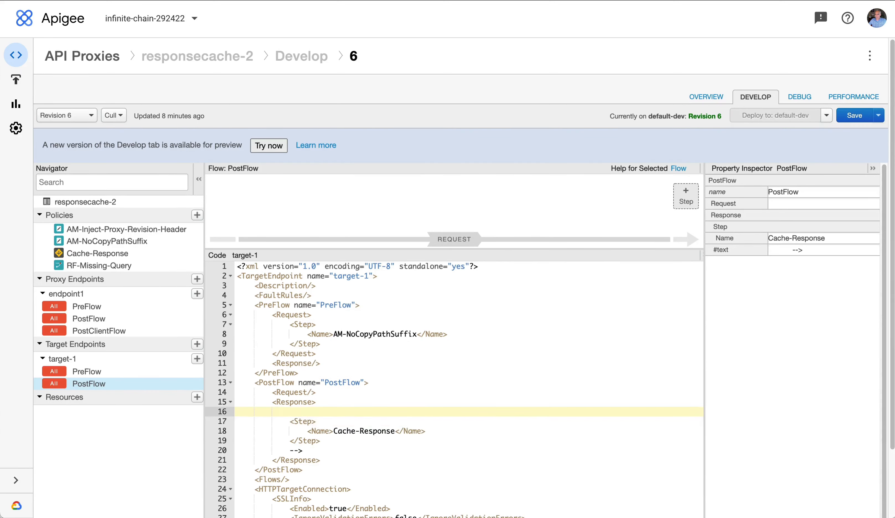
Delete the closing comment marker `-->` below target-1's Cache-Response step and remove the blank line above the step.
{"action": "key", "text": "Down"}
{"action": "key", "text": "Down"}
{"action": "key", "text": "Down"}
{"action": "key", "text": "Down"}
{"action": "key", "text": "Home"}
{"action": "key", "text": "shift+Down"}
{"action": "key", "text": "BackSpace"}
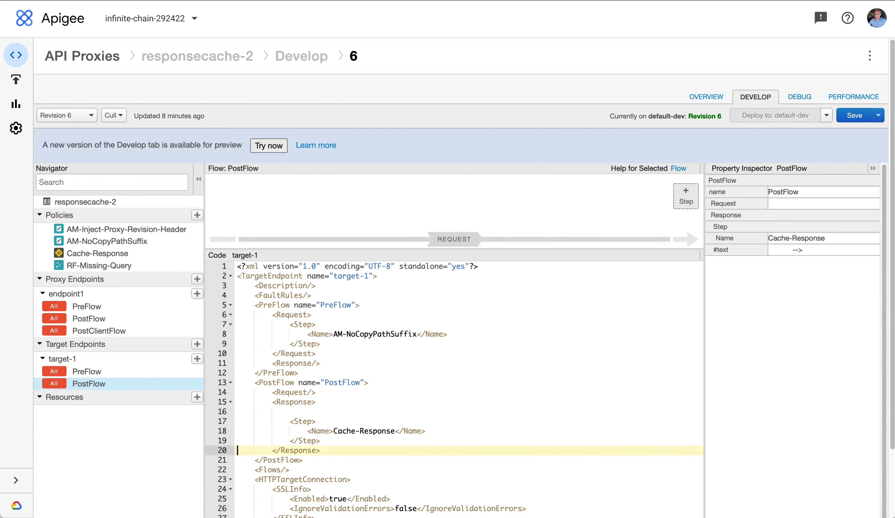
{"action": "key", "text": "Up"}
{"action": "key", "text": "Up"}
{"action": "key", "text": "Up"}
{"action": "key", "text": "Up"}
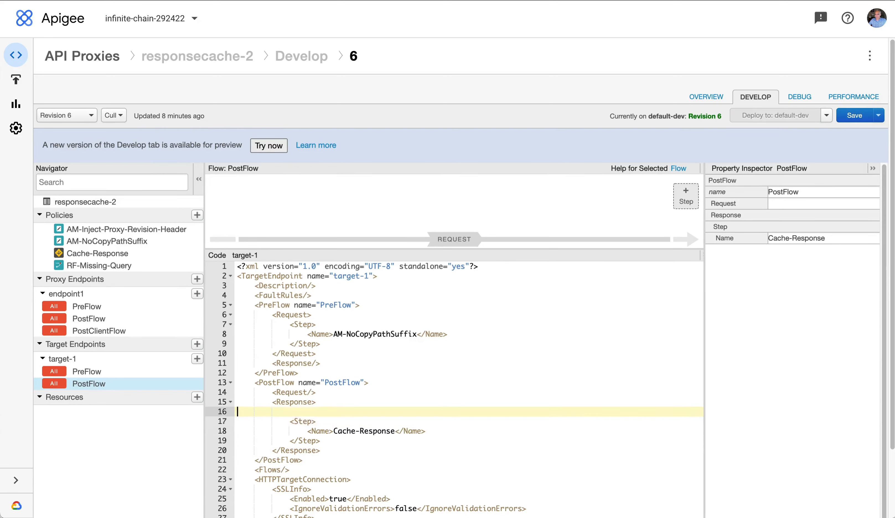
{"action": "key", "text": "BackSpace"}
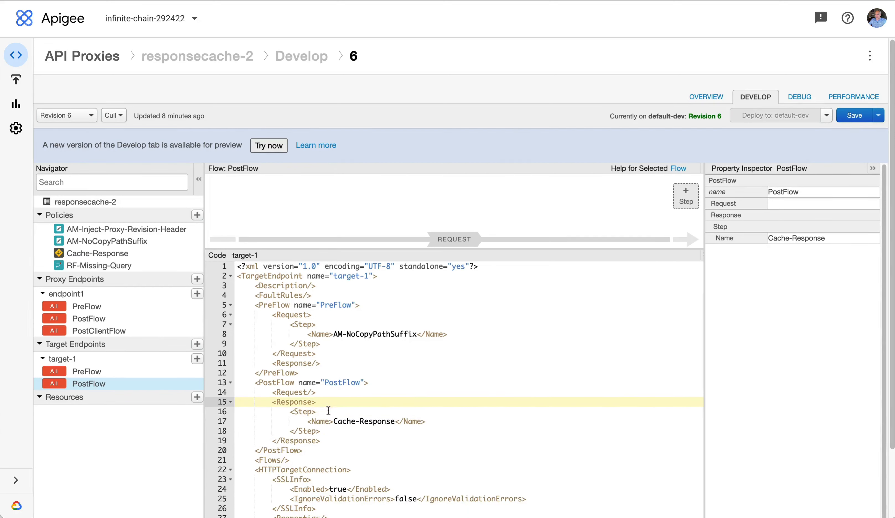
Inspect the request.uri cache key in the Cache-Response policy and look up that variable in Apigee's Flow variables reference.
{"action": "left_click", "coordinate": [105, 254]}
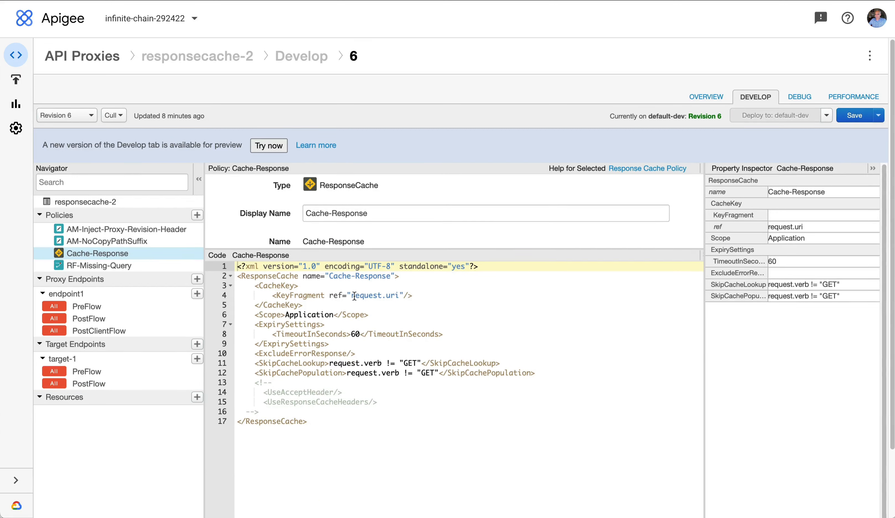
{"action": "left_click_drag", "start_coordinate": [352, 295], "coordinate": [399, 296]}
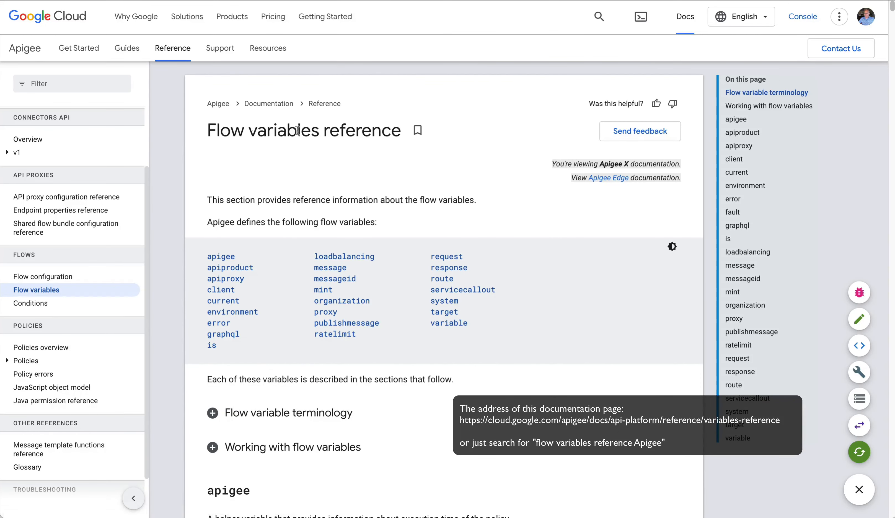
{"action": "left_click_drag", "start_coordinate": [249, 131], "coordinate": [355, 133]}
{"action": "left_click", "coordinate": [456, 256]}
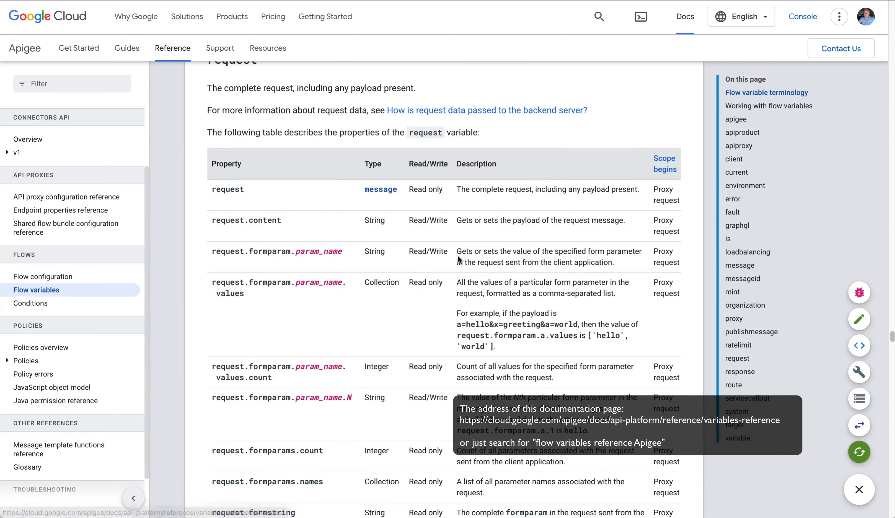
{"action": "scroll", "coordinate": [454, 268], "scroll_direction": "down", "scroll_amount": 15}
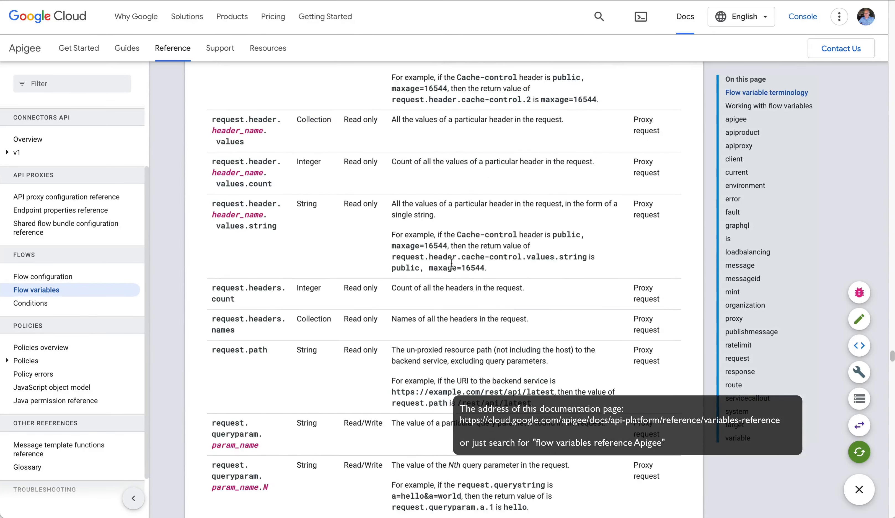
{"action": "scroll", "coordinate": [450, 261], "scroll_direction": "down", "scroll_amount": 10}
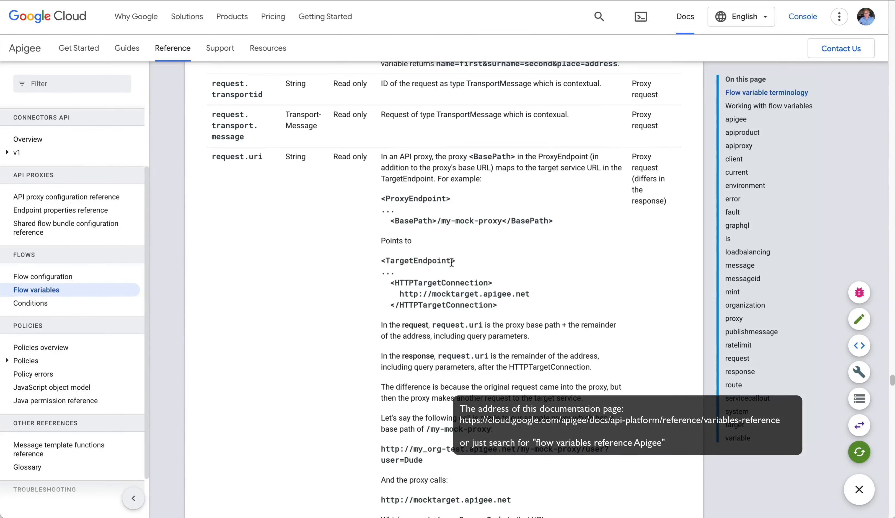
{"action": "left_click_drag", "start_coordinate": [254, 160], "coordinate": [286, 173]}
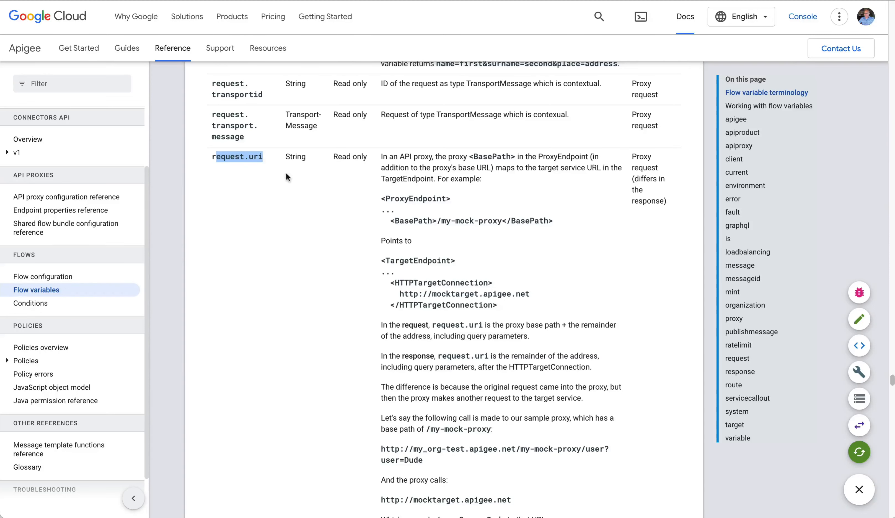
Read the request.uri documentation, examining the /my-mock-proxy example call and the variable's value in the request.
{"action": "scroll", "coordinate": [497, 300], "scroll_direction": "down", "scroll_amount": 1}
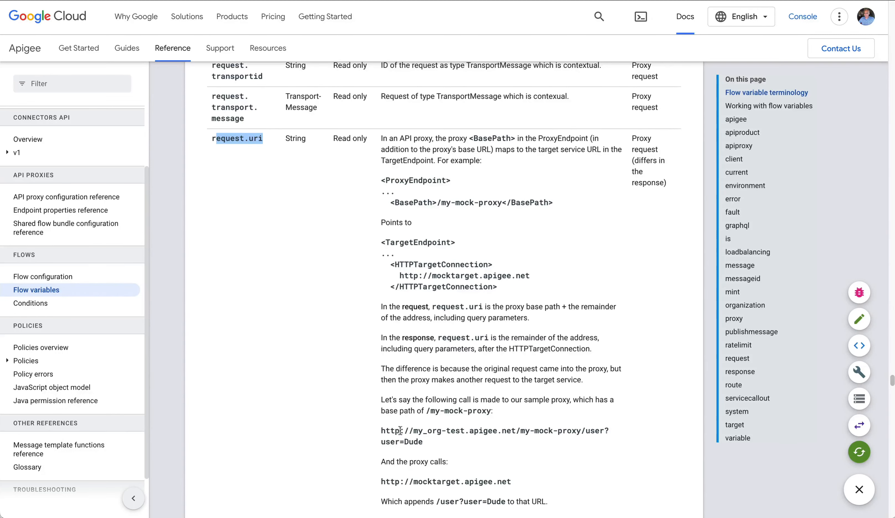
{"action": "left_click_drag", "start_coordinate": [382, 430], "coordinate": [604, 431]}
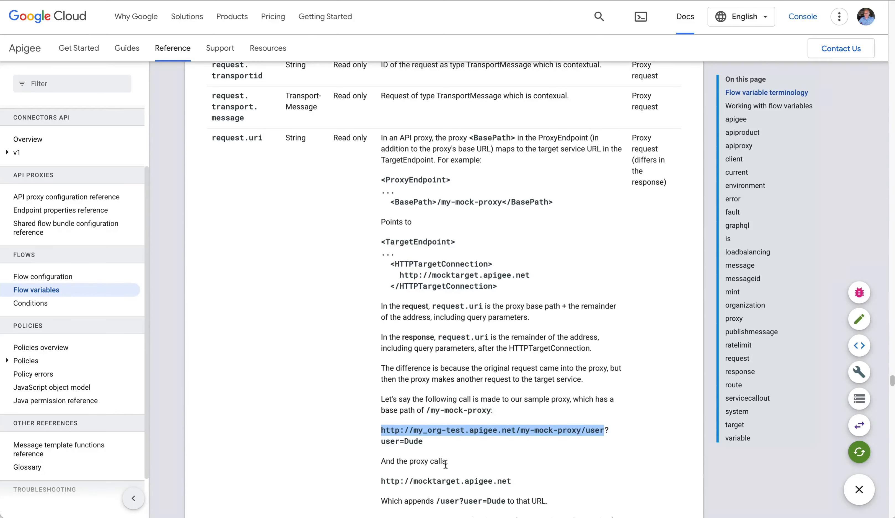
{"action": "scroll", "coordinate": [455, 449], "scroll_direction": "down", "scroll_amount": 3}
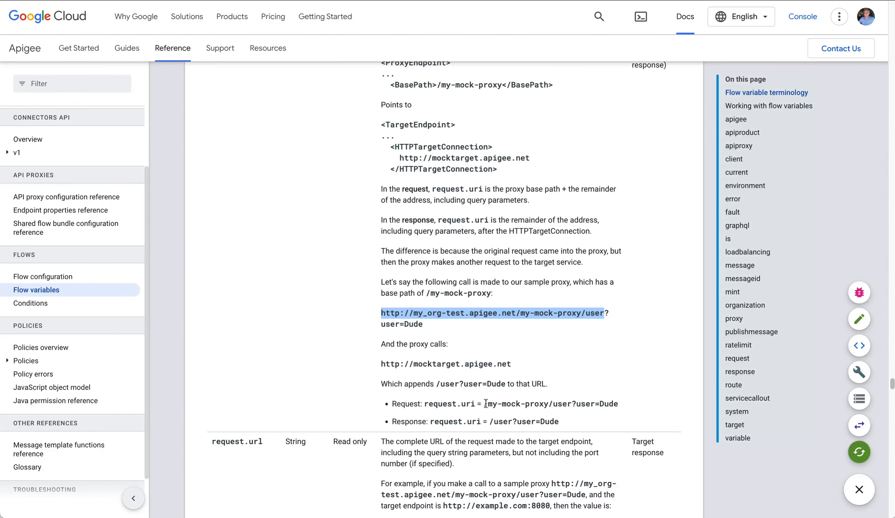
{"action": "left_click_drag", "start_coordinate": [484, 405], "coordinate": [605, 413]}
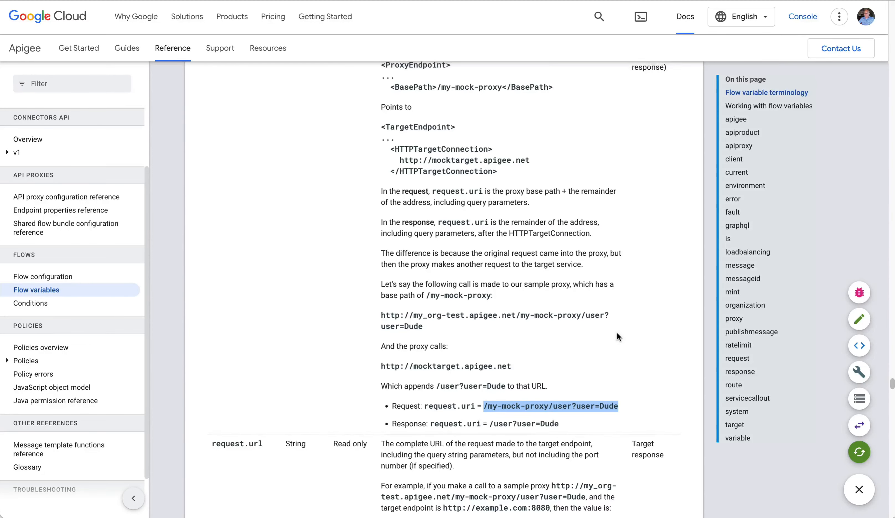
{"action": "scroll", "coordinate": [617, 334], "scroll_direction": "up", "scroll_amount": 1}
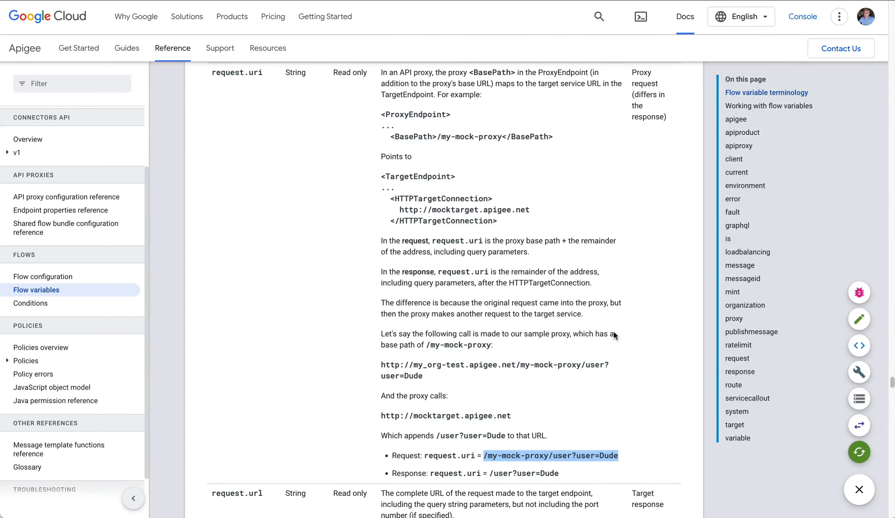
{"action": "scroll", "coordinate": [613, 333], "scroll_direction": "up", "scroll_amount": 1}
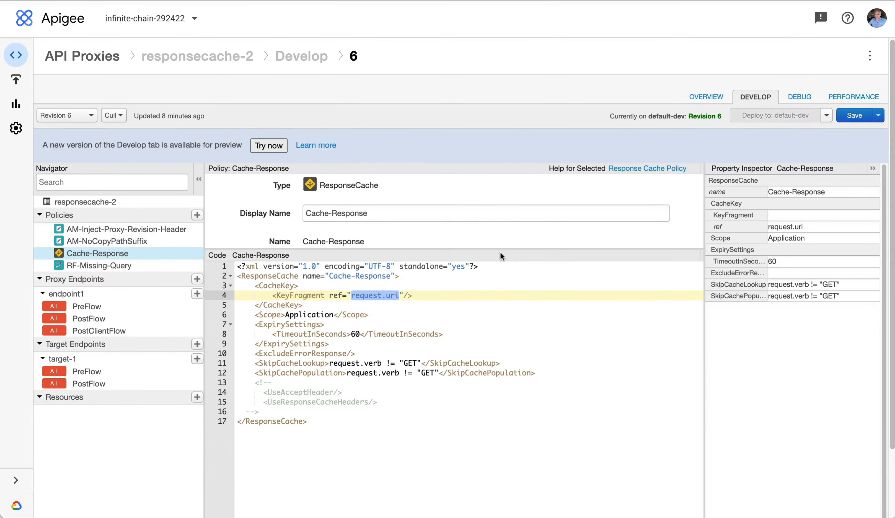
Return to the Apigee proxy editor, save the changes as a new revision, and deploy revision 7 to default-dev.
{"action": "left_click", "coordinate": [879, 118]}
{"action": "left_click", "coordinate": [846, 131]}
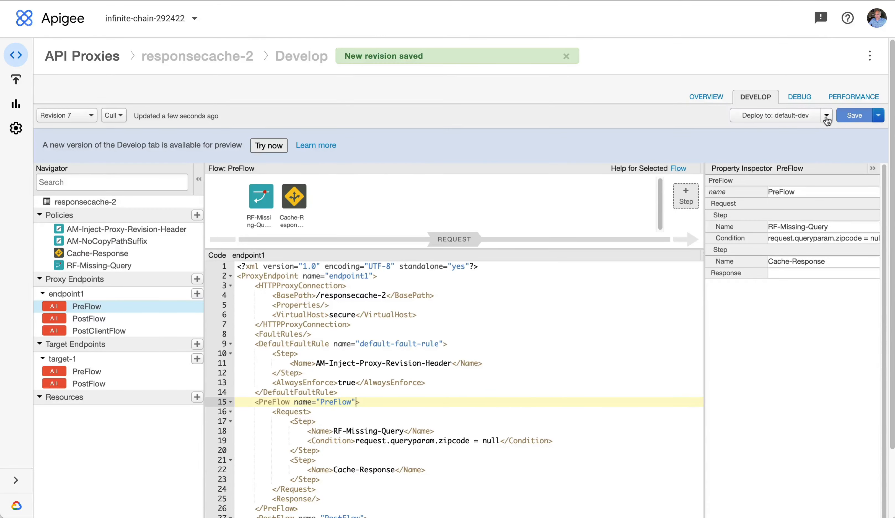
{"action": "left_click", "coordinate": [827, 118]}
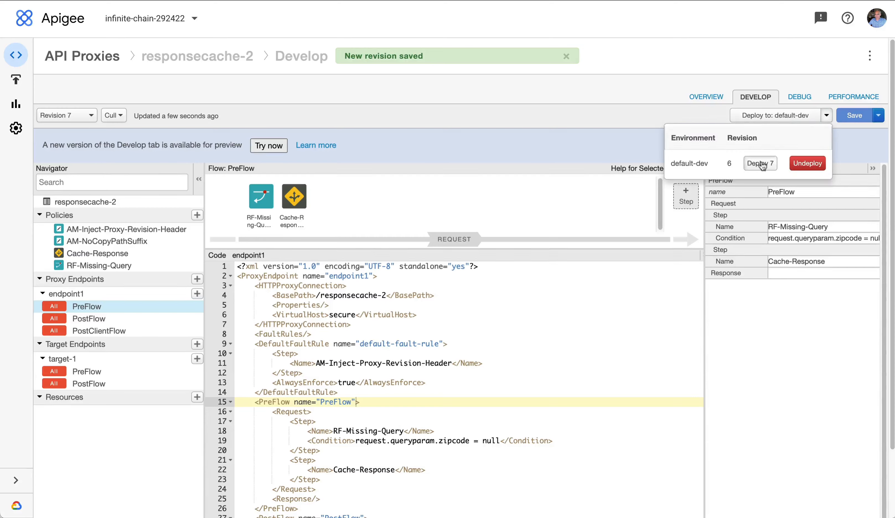
{"action": "left_click", "coordinate": [760, 163]}
{"action": "left_click", "coordinate": [617, 195]}
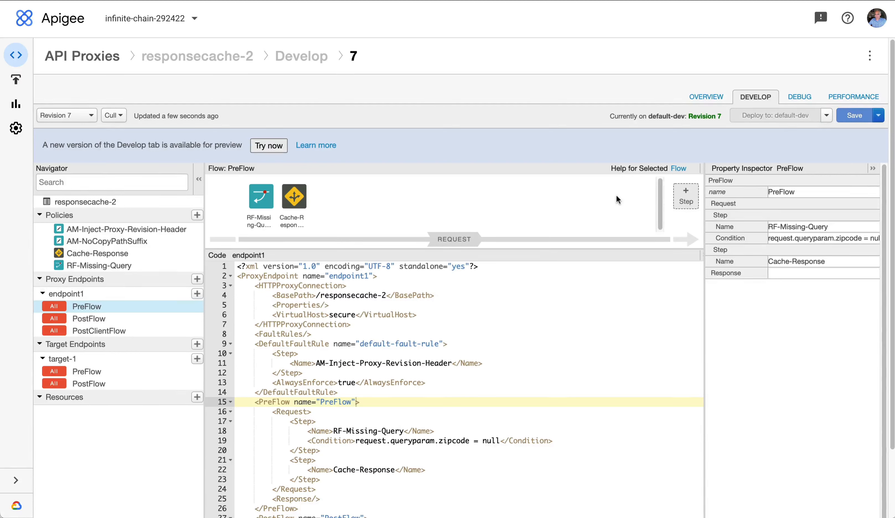
Start a debug session on default-dev revision 7 for all transactions and collapse the Send Requests area.
{"action": "left_click", "coordinate": [791, 100]}
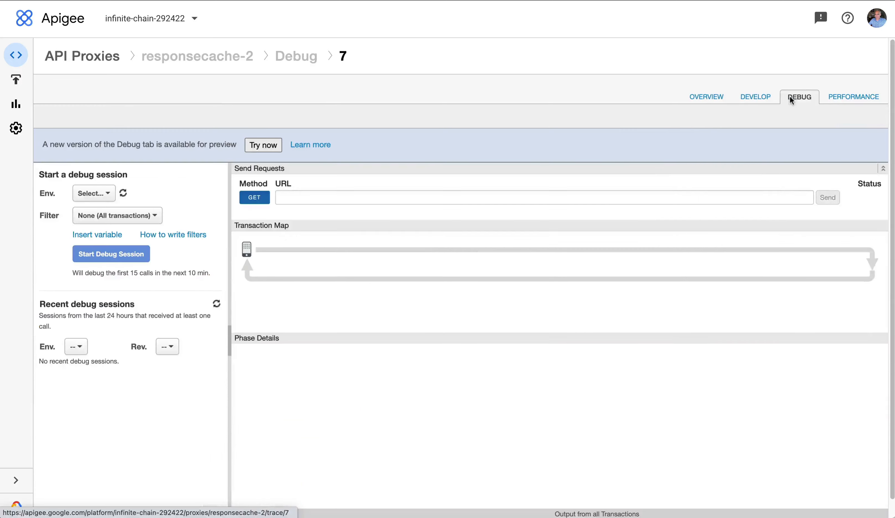
{"action": "left_click", "coordinate": [107, 192]}
{"action": "left_click", "coordinate": [118, 216]}
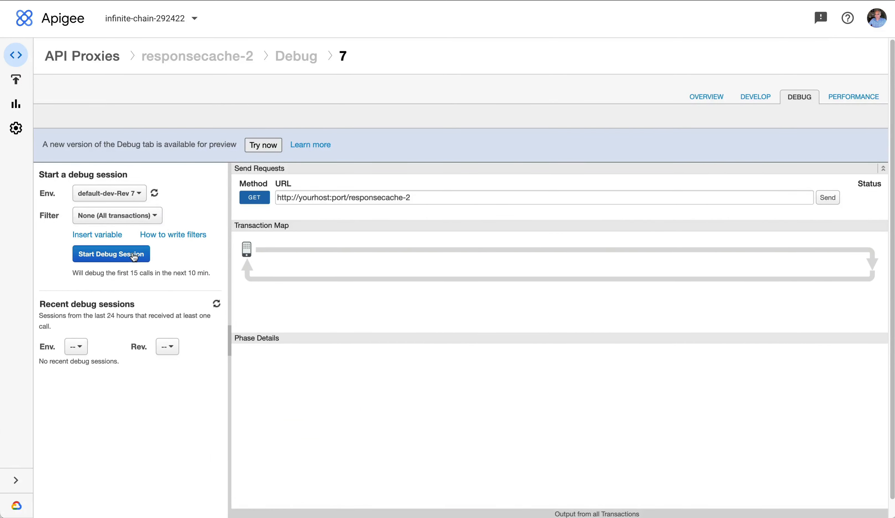
{"action": "left_click", "coordinate": [134, 255]}
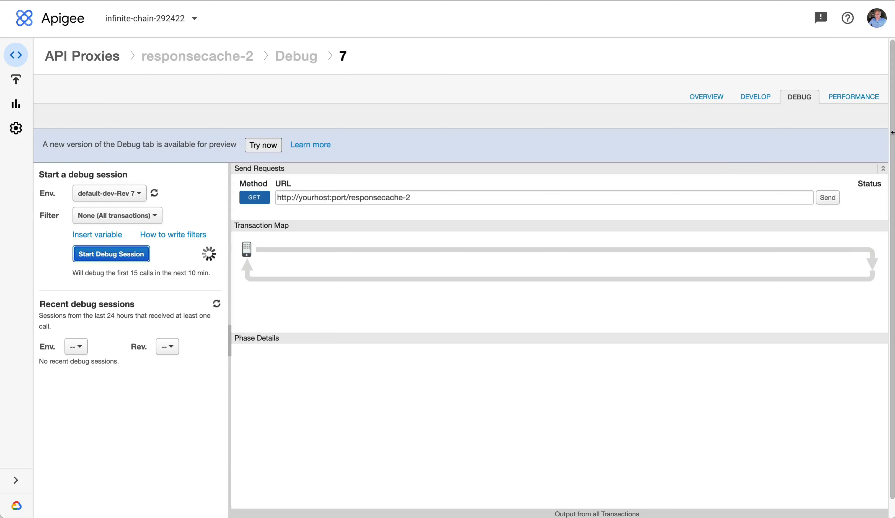
{"action": "left_click", "coordinate": [883, 170]}
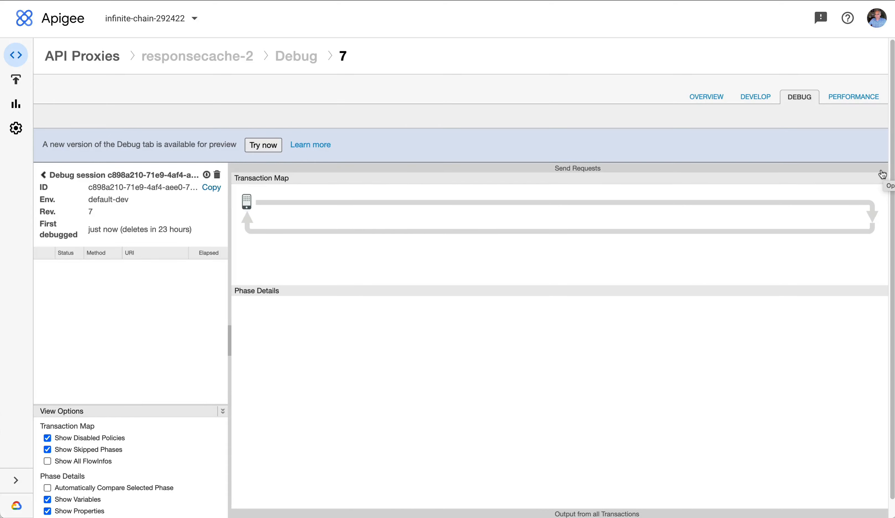
Switch to the terminal and rerun the curl requests to $endpoint/responsecache-2 for zipcode 01801 and zipcode 98021.
{"action": "key", "text": "super+Tab"}
{"action": "key", "text": "Up"}
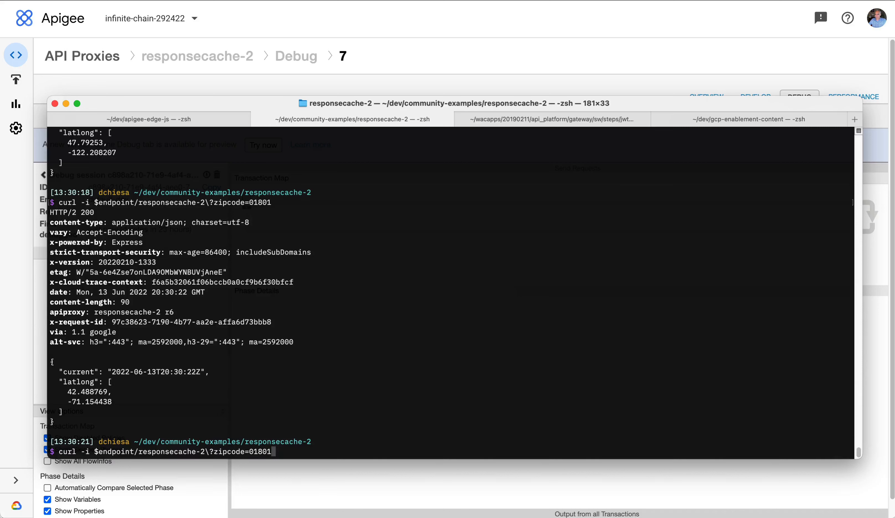
{"action": "key", "text": "Return"}
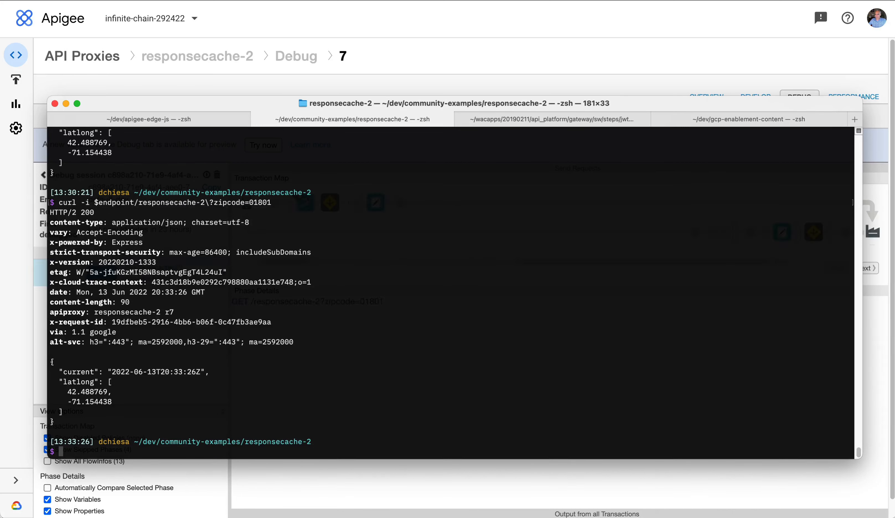
{"action": "key", "text": "Up"}
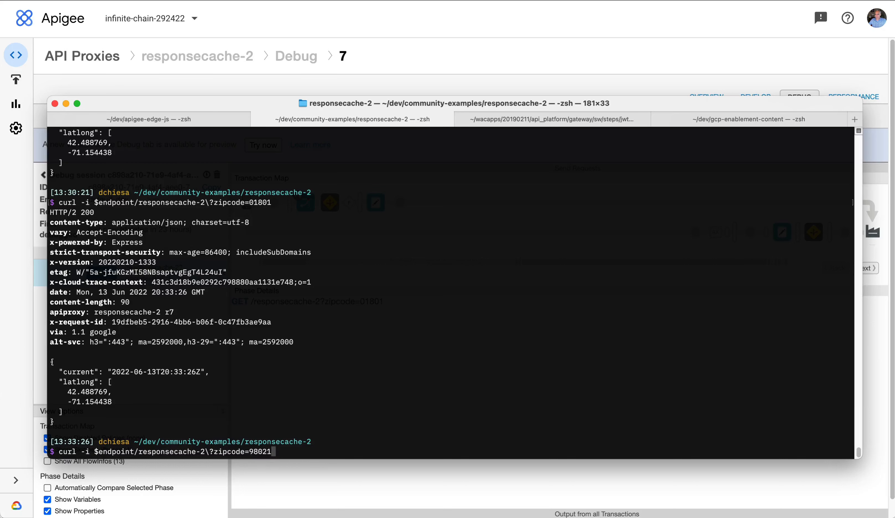
{"action": "key", "text": "Return"}
Repeat the curl requests for zipcodes 01801 and 98021 and compare their responses with the earlier ones.
{"action": "key", "text": "Up"}
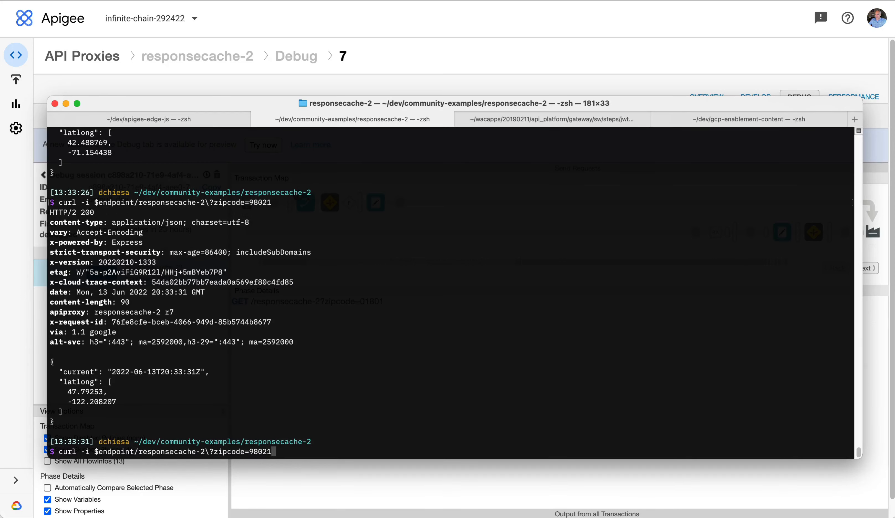
{"action": "key", "text": "Return"}
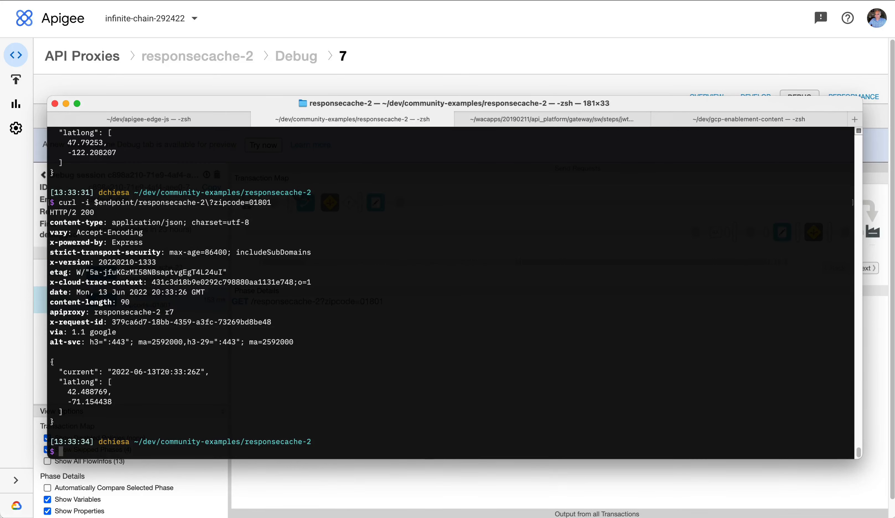
{"action": "key", "text": "Up"}
{"action": "key", "text": "Return"}
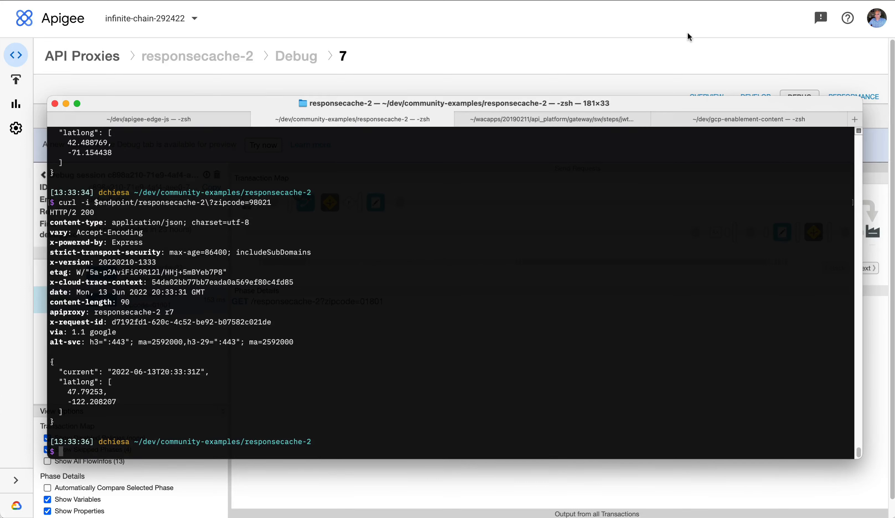
{"action": "scroll", "coordinate": [250, 287], "scroll_direction": "up", "scroll_amount": 11}
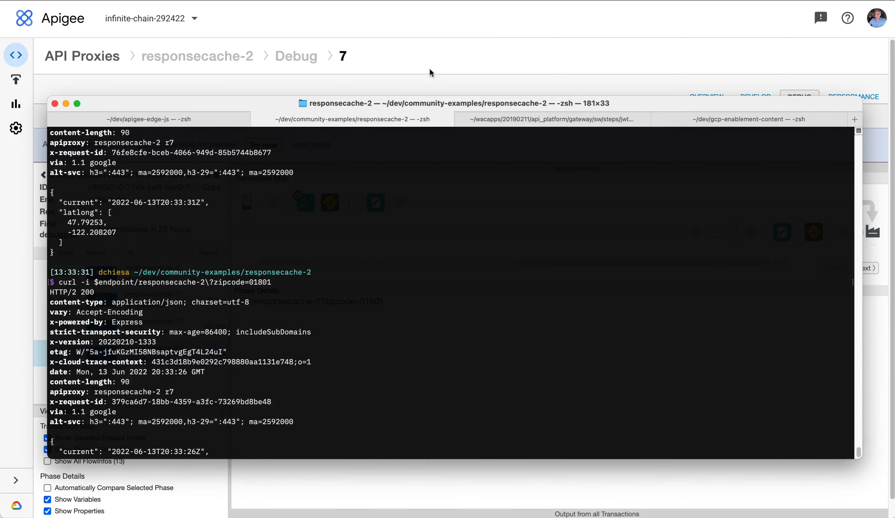
Return to the Apigee debug session and step through the first zipcode 01801 transaction from the client request to the target server's response.
{"action": "left_click", "coordinate": [491, 51]}
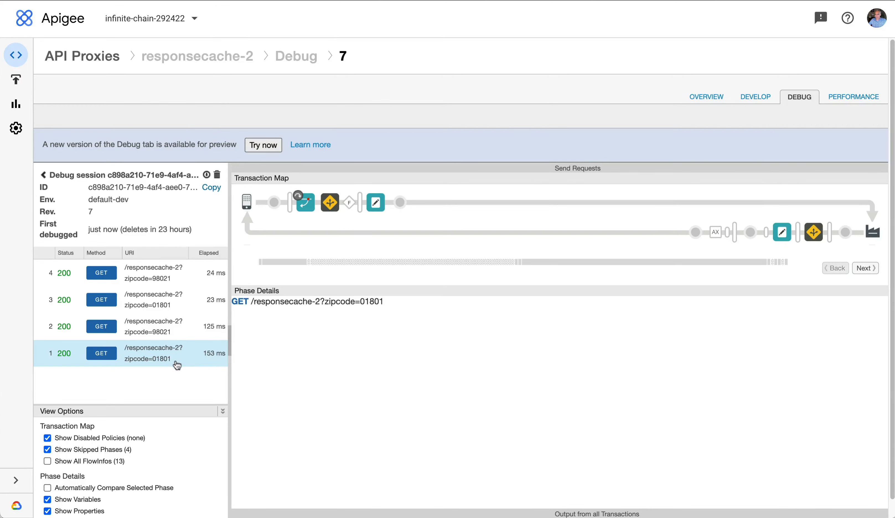
{"action": "left_click", "coordinate": [274, 202]}
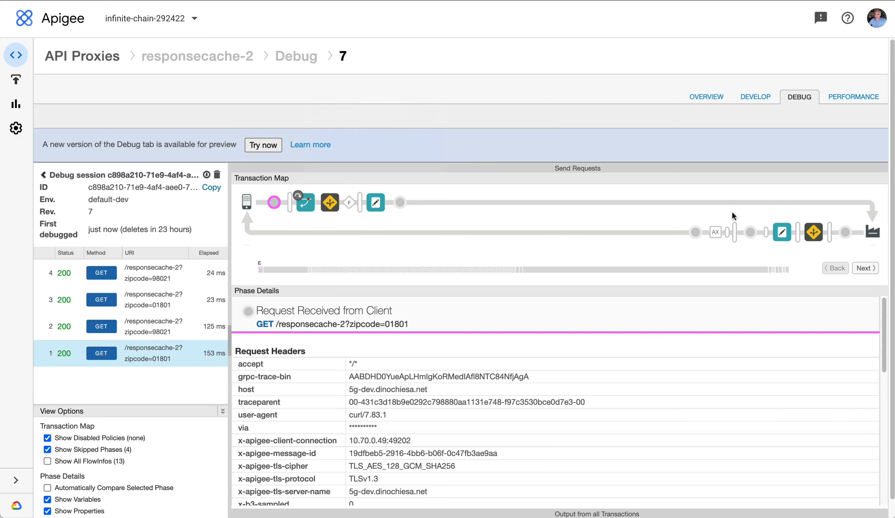
{"action": "left_click", "coordinate": [863, 269]}
{"action": "left_click", "coordinate": [863, 270]}
{"action": "left_click", "coordinate": [863, 269]}
{"action": "left_click", "coordinate": [863, 270]}
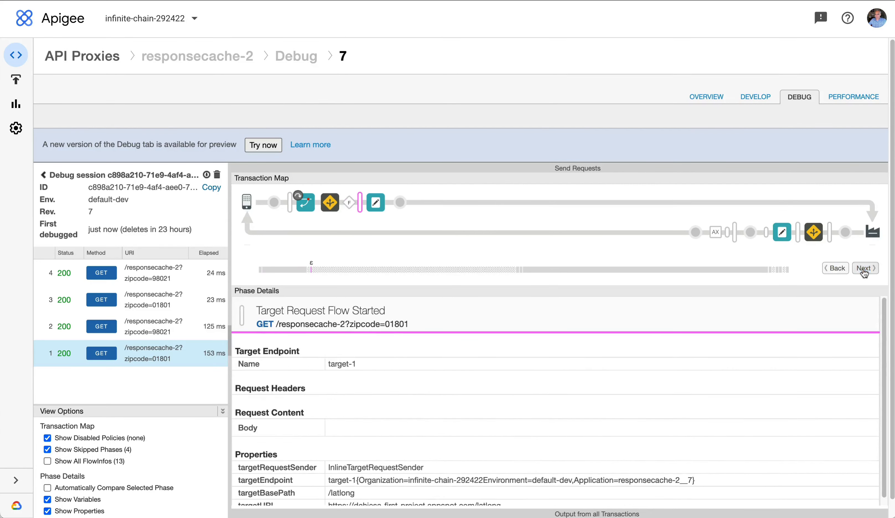
{"action": "left_click", "coordinate": [863, 270]}
{"action": "left_click", "coordinate": [863, 270]}
{"action": "left_click", "coordinate": [864, 270]}
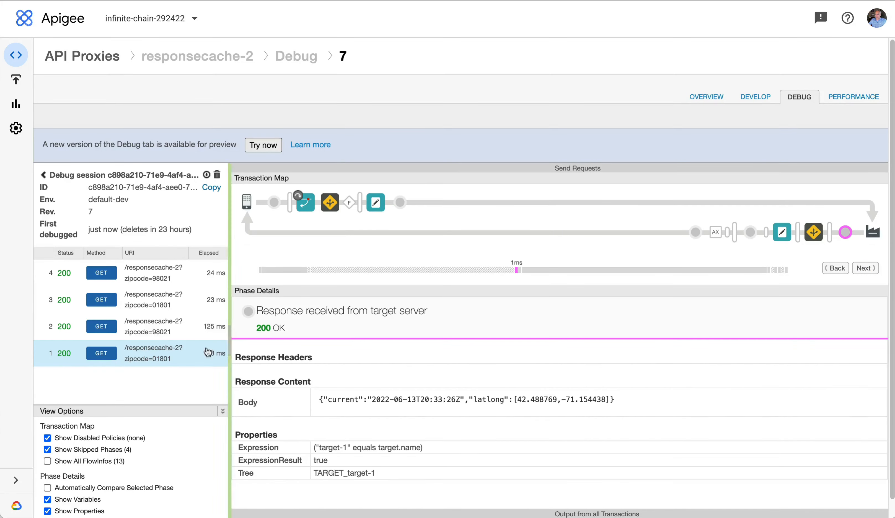
Examine the repeated zipcode 01801 transaction's Cache-Response phases and response body, and compare its transaction map with those of the zipcode 98021 requests.
{"action": "left_click", "coordinate": [164, 327]}
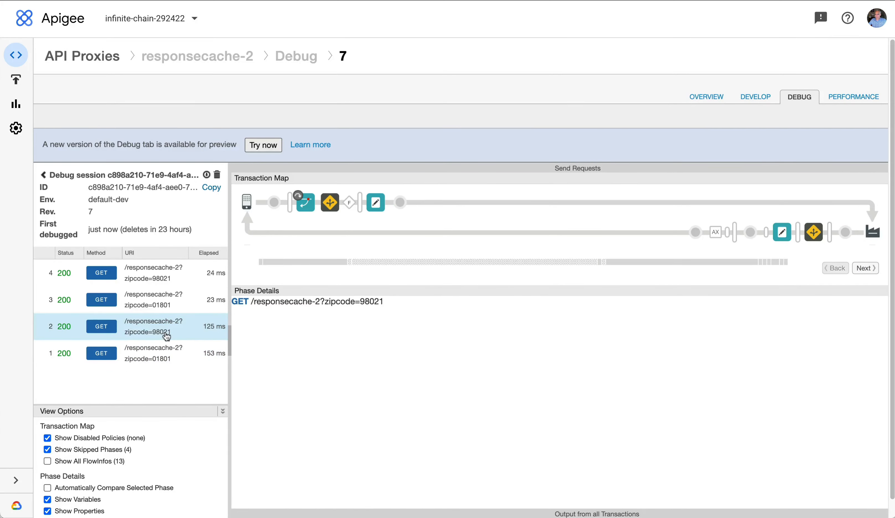
{"action": "left_click", "coordinate": [168, 307]}
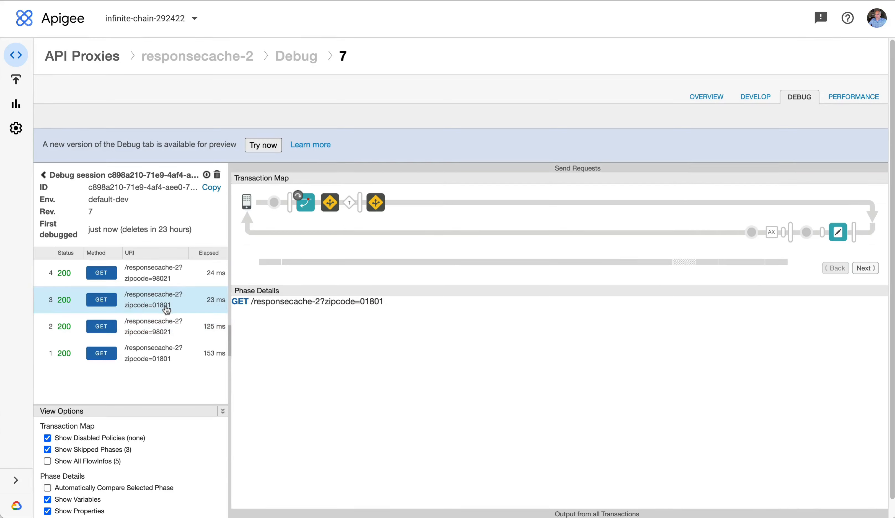
{"action": "left_click", "coordinate": [333, 204]}
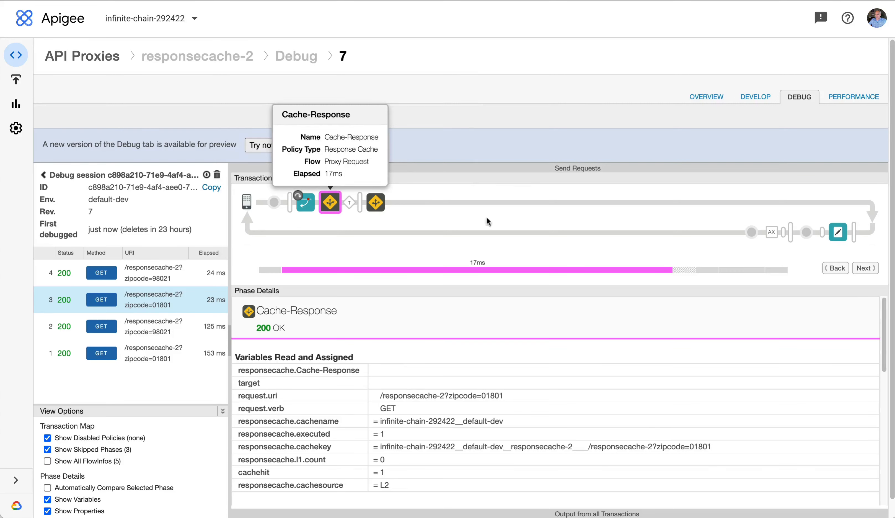
{"action": "left_click", "coordinate": [866, 269]}
{"action": "left_click", "coordinate": [866, 269]}
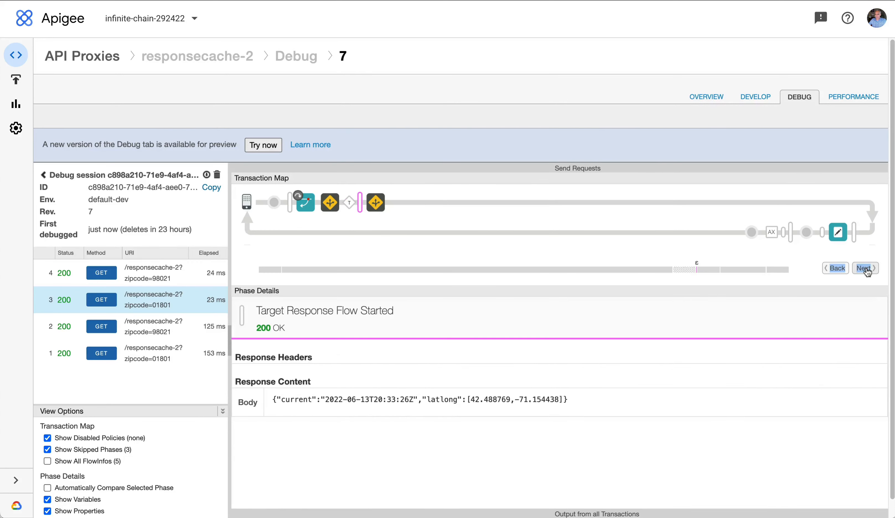
{"action": "left_click", "coordinate": [866, 269]}
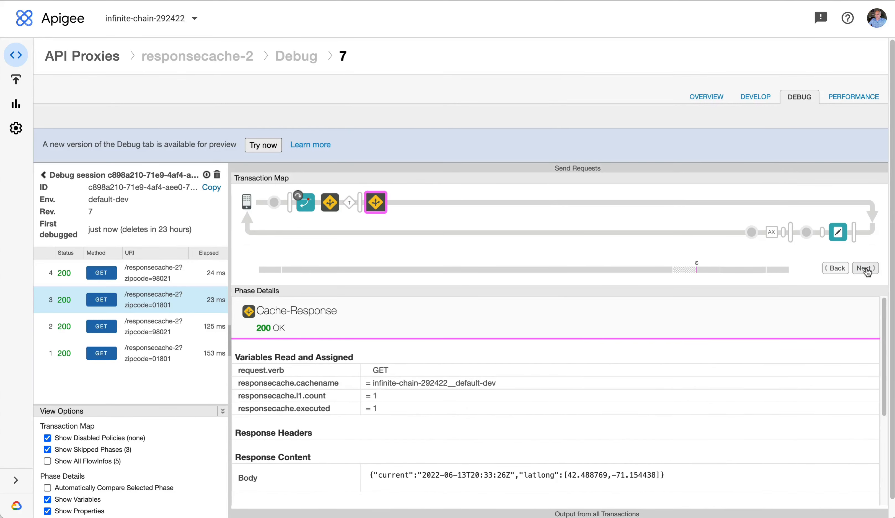
{"action": "left_click_drag", "start_coordinate": [651, 476], "coordinate": [555, 472]}
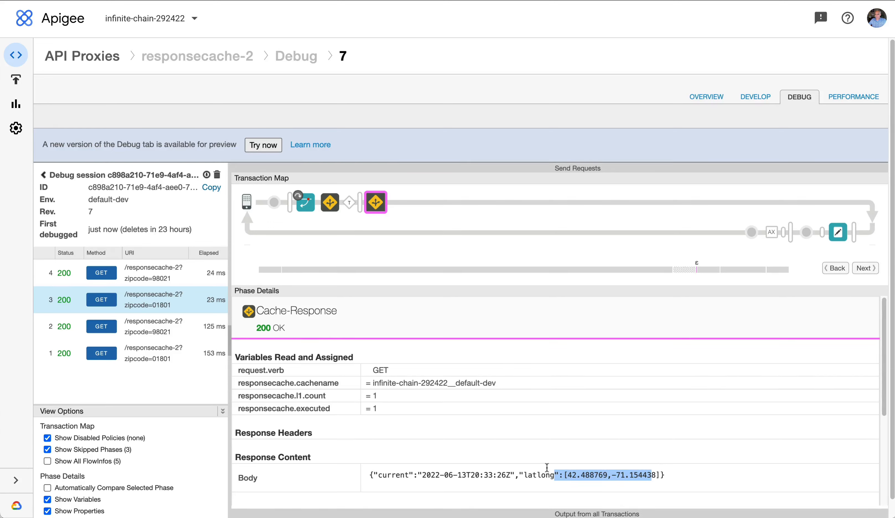
{"action": "left_click", "coordinate": [187, 282]}
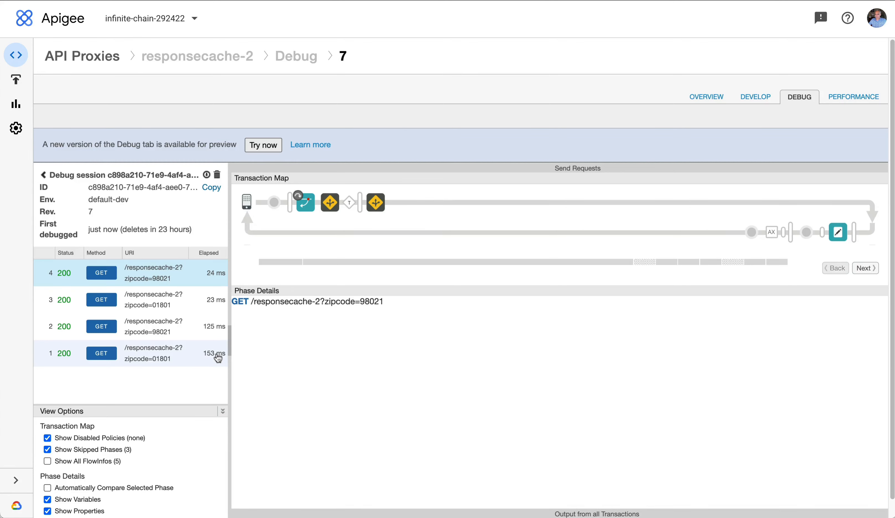
Open the proxy editor and review where the Cache-Response step is attached in the endpoint1 PreFlow request and the target-1 PostFlow response.
{"action": "left_click", "coordinate": [754, 99]}
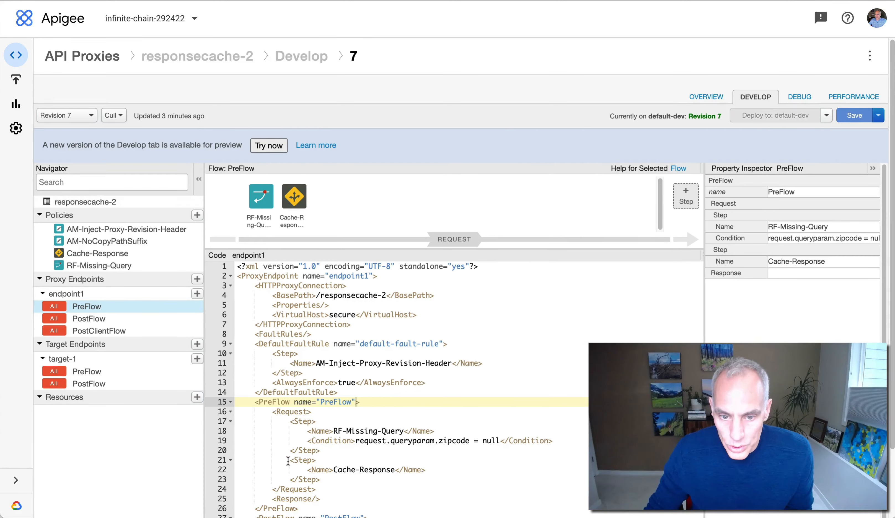
{"action": "left_click_drag", "start_coordinate": [288, 461], "coordinate": [356, 479]}
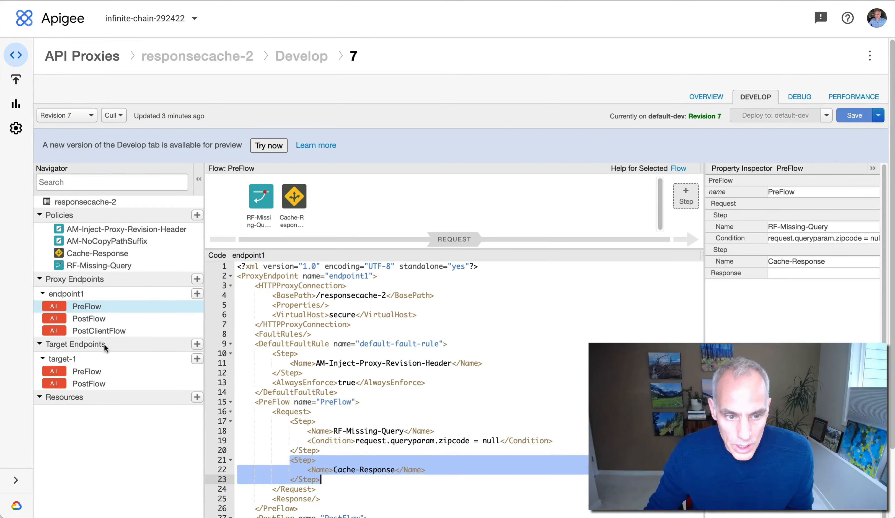
{"action": "left_click", "coordinate": [125, 361]}
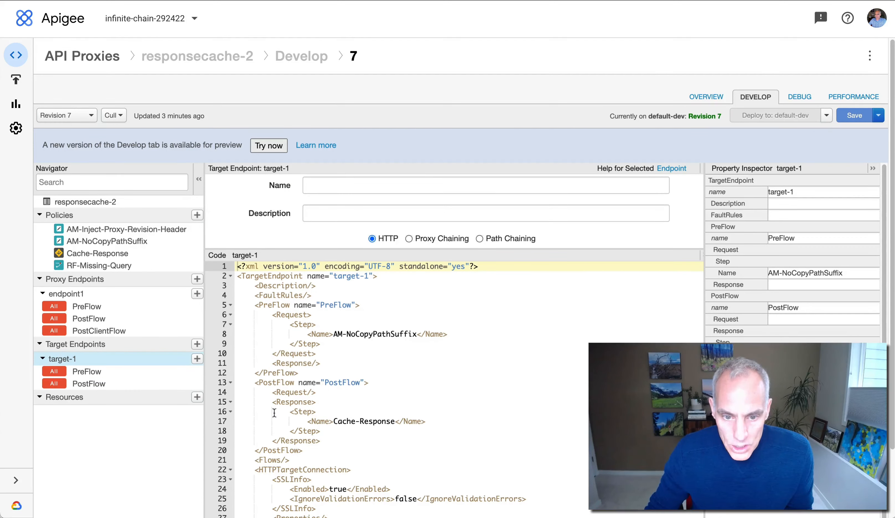
{"action": "left_click_drag", "start_coordinate": [278, 410], "coordinate": [370, 431]}
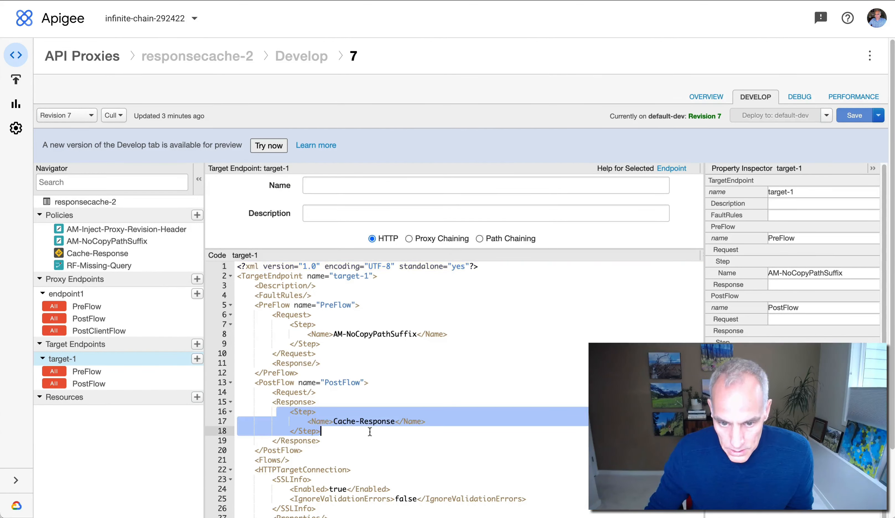
Open the Cache-Response policy and examine its cache key fragment, scope and expiry timeout settings.
{"action": "left_click", "coordinate": [132, 255]}
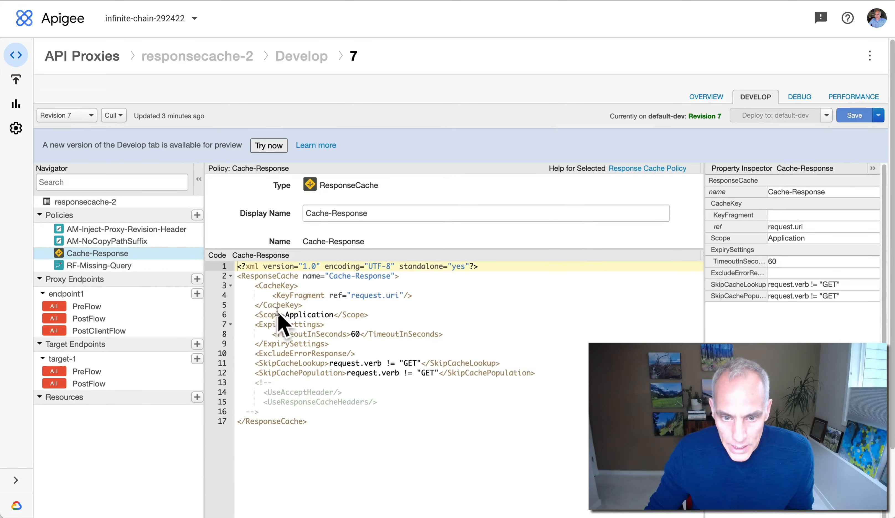
{"action": "left_click", "coordinate": [303, 295]}
{"action": "left_click_drag", "start_coordinate": [369, 297], "coordinate": [405, 298]}
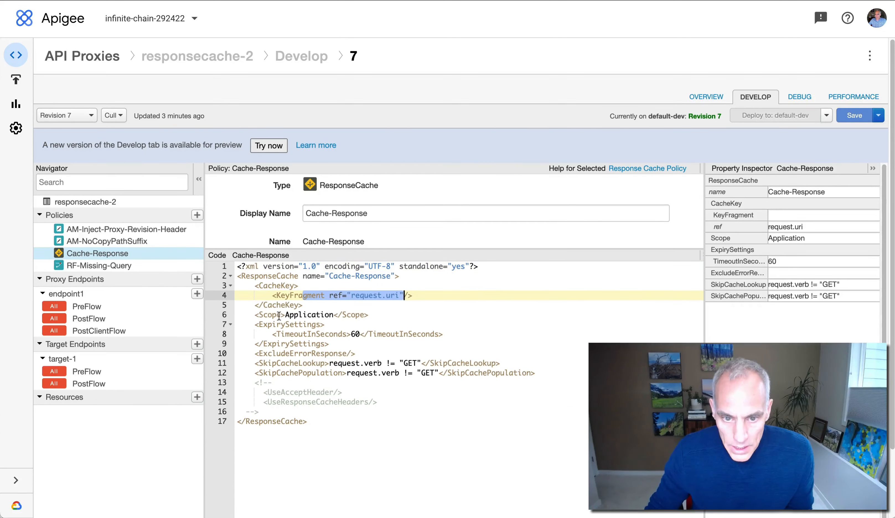
{"action": "left_click_drag", "start_coordinate": [269, 315], "coordinate": [356, 315]}
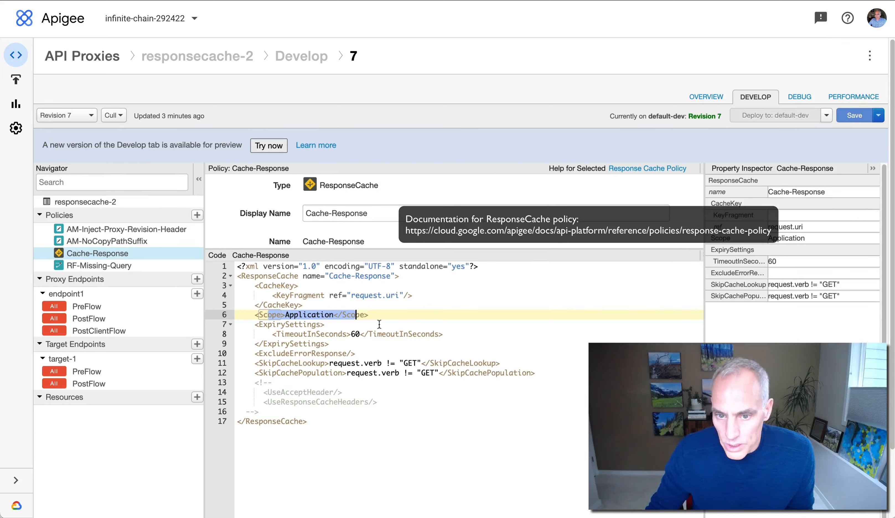
{"action": "left_click", "coordinate": [358, 333]}
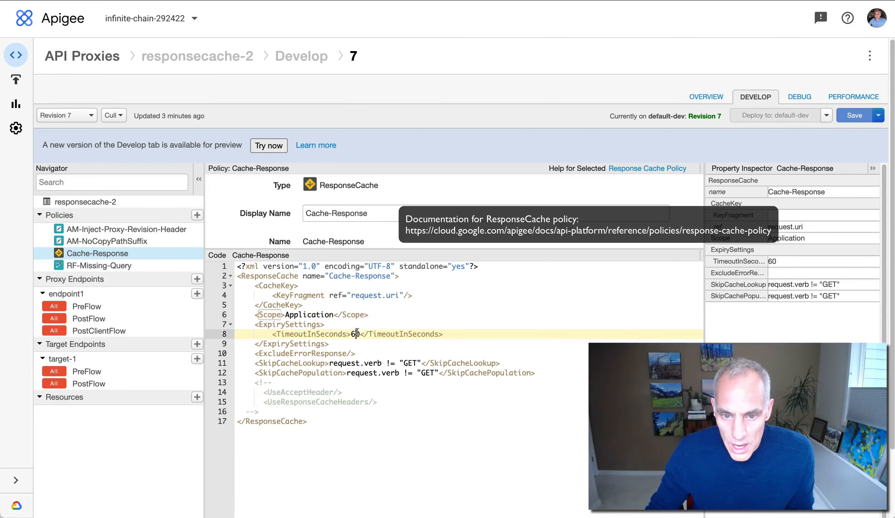
{"action": "left_click_drag", "start_coordinate": [404, 334], "coordinate": [330, 331]}
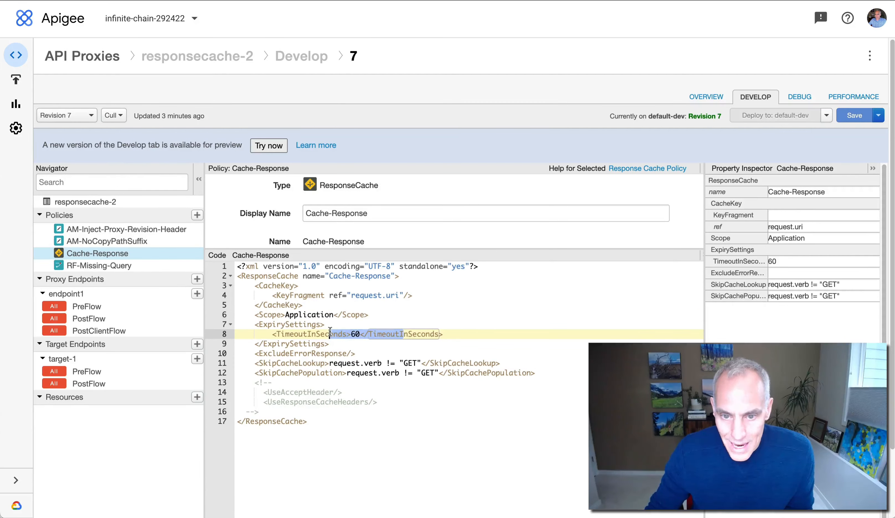
{"action": "double_click", "coordinate": [357, 334]}
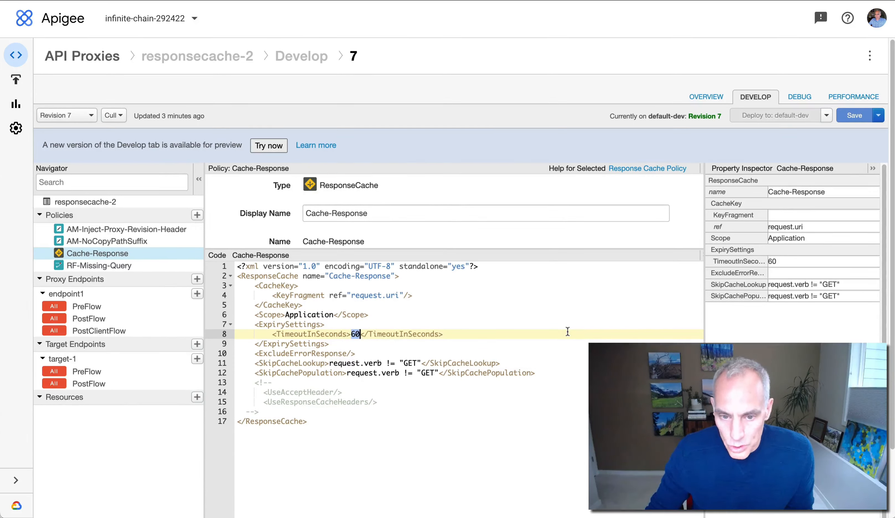